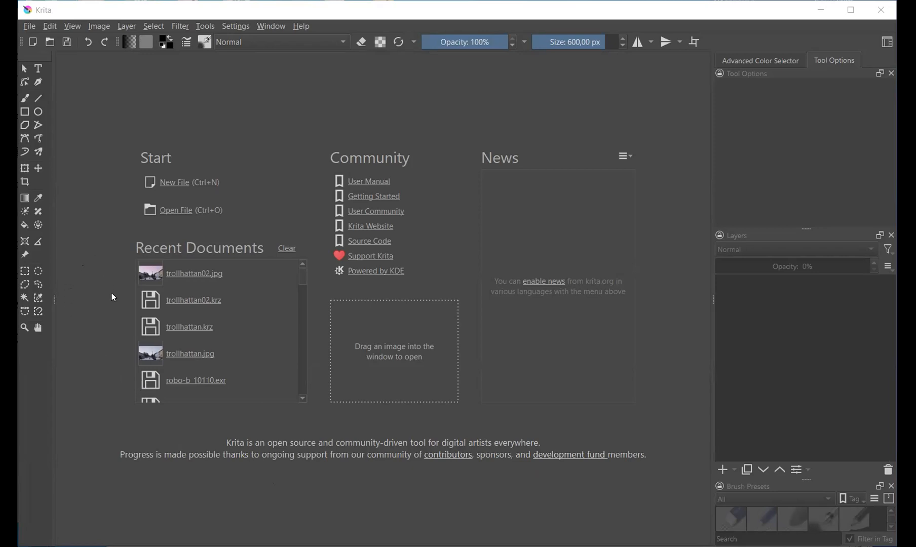
# Open trollhattan02.krz and look through the file formats offered for exporting it, without exporting.
pyautogui.click(189, 302)
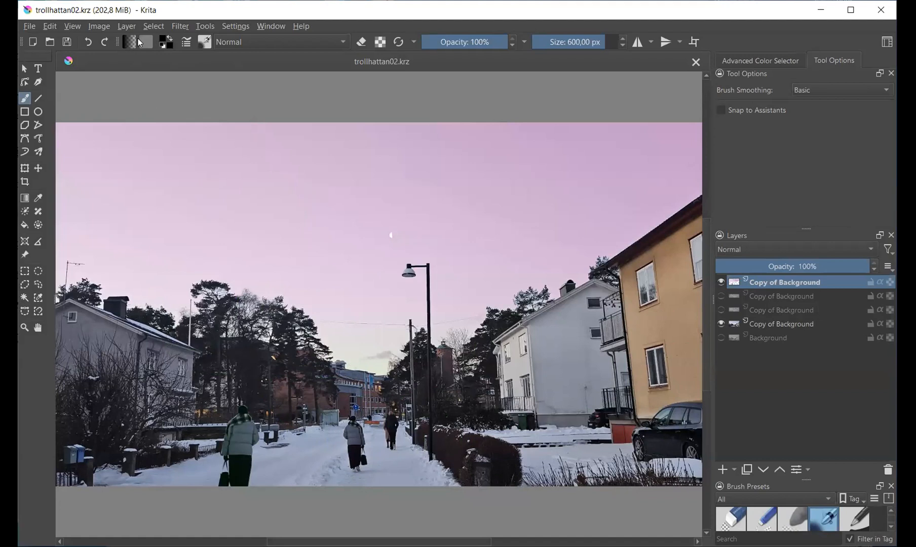
pyautogui.click(28, 27)
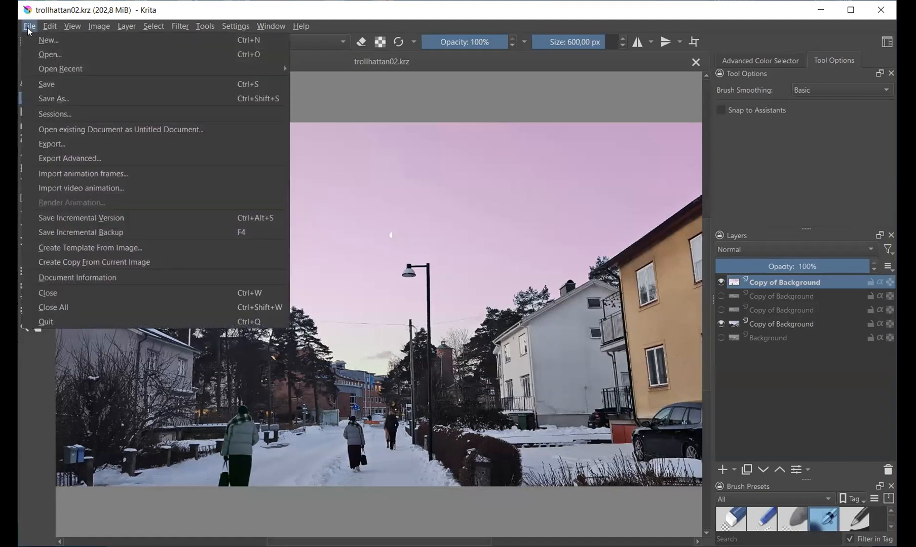
pyautogui.click(56, 144)
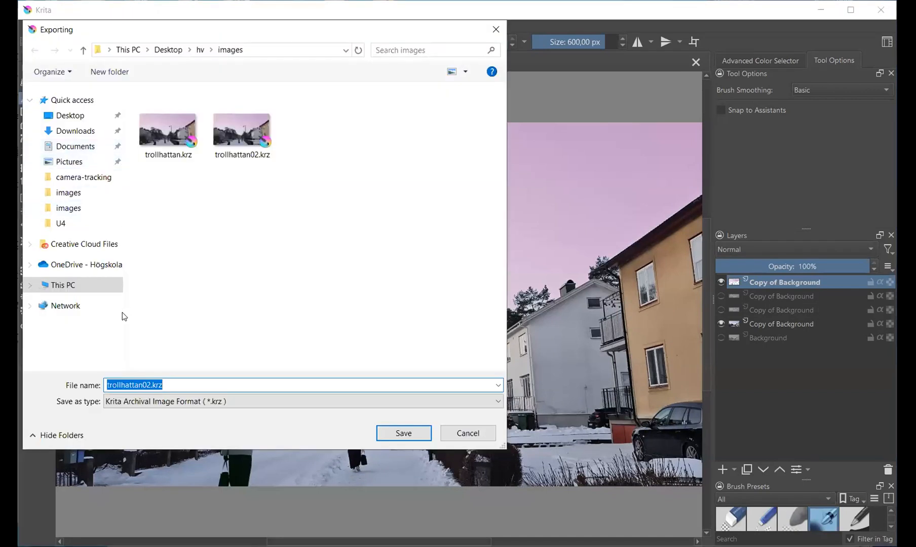
pyautogui.click(182, 399)
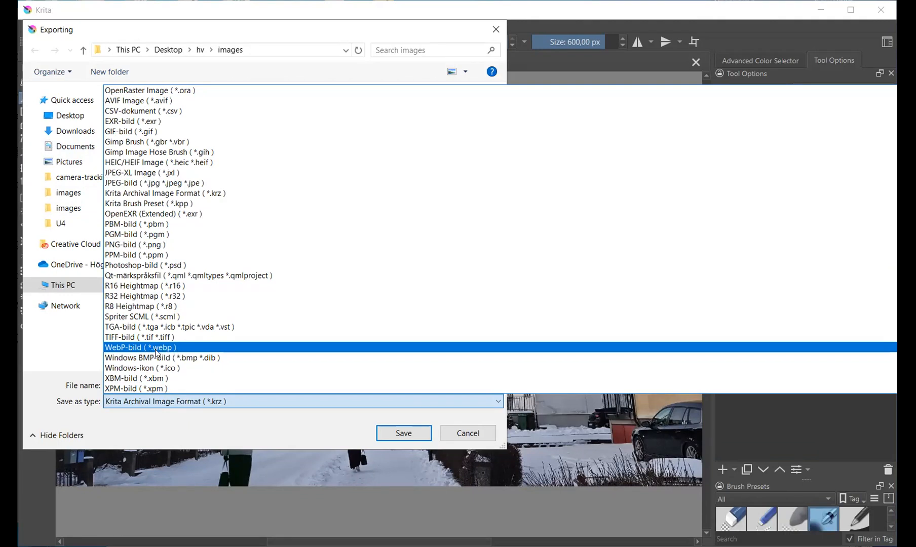
pyautogui.click(165, 194)
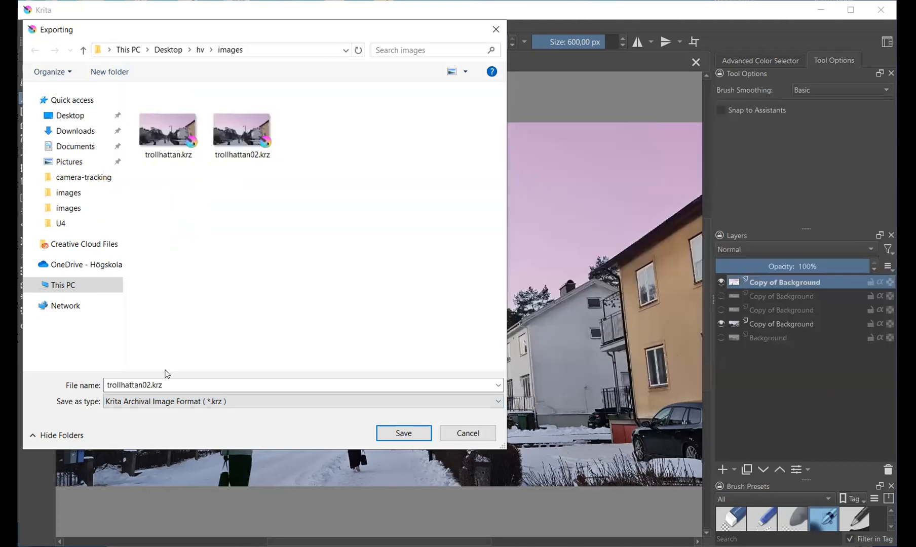
pyautogui.click(156, 385)
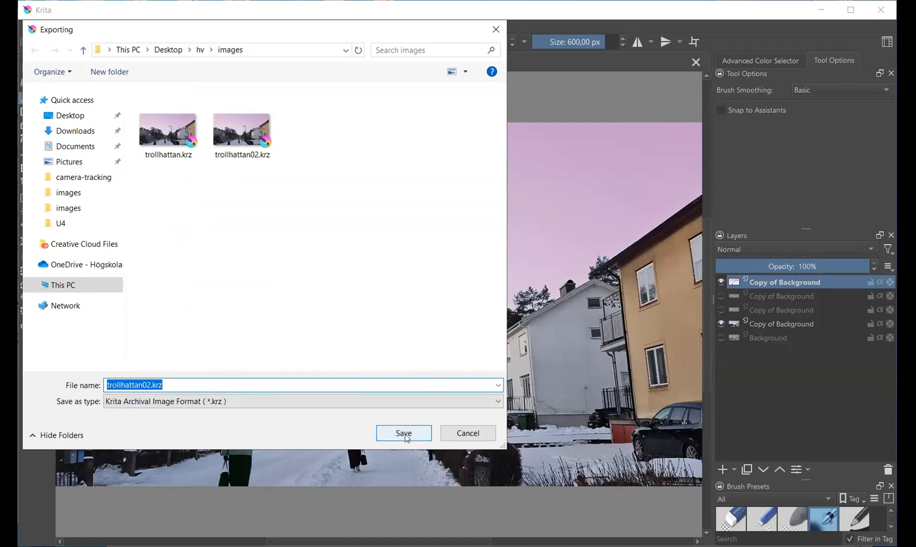
pyautogui.click(475, 436)
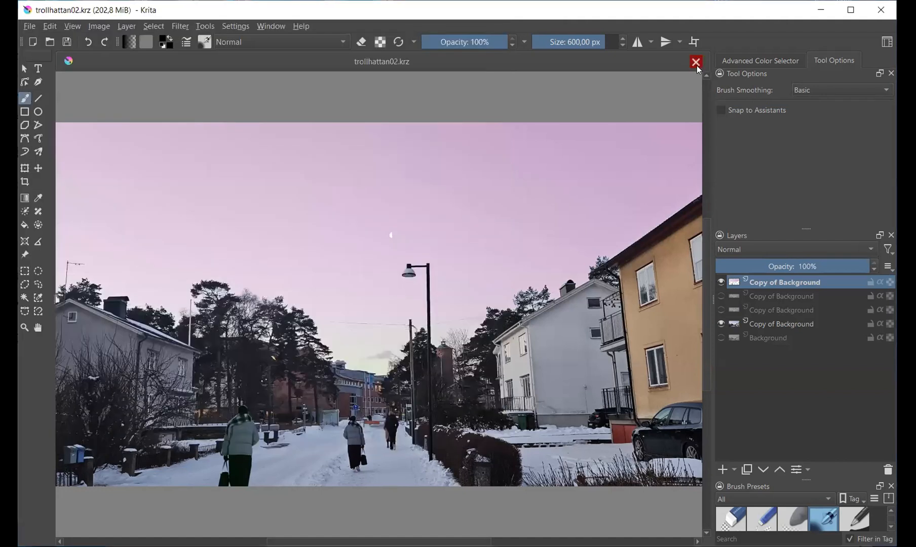
# Close the current document and open trollhattan02.jpg, discarding its autosave in favour of the main file.
pyautogui.click(697, 64)
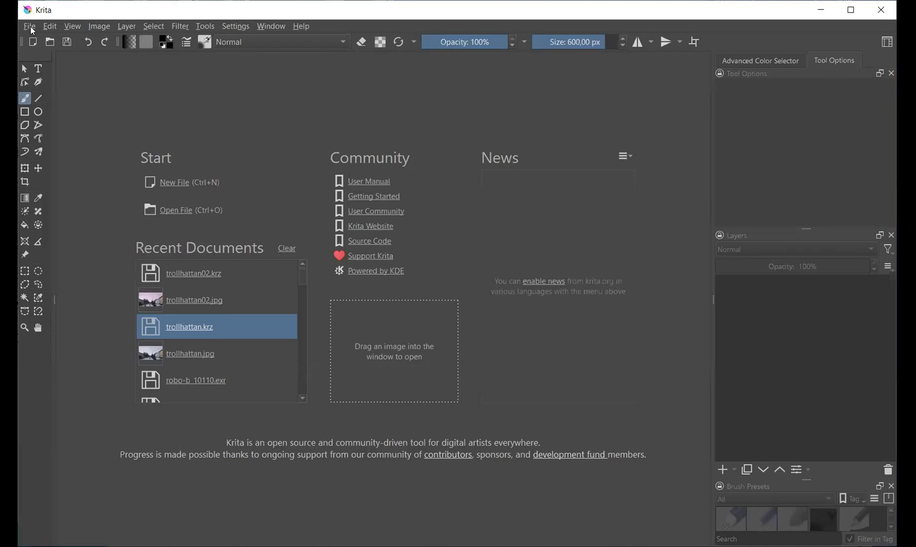
pyautogui.click(188, 303)
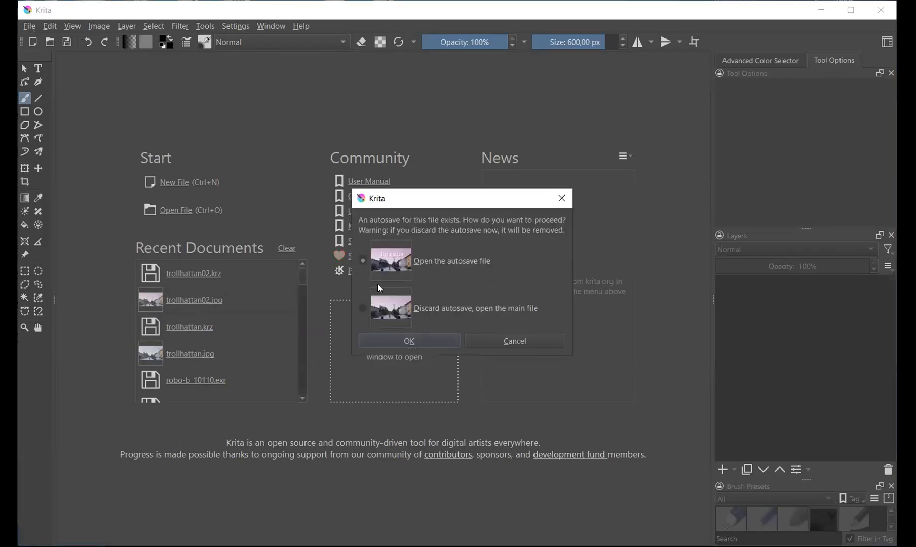
pyautogui.click(458, 314)
pyautogui.click(406, 340)
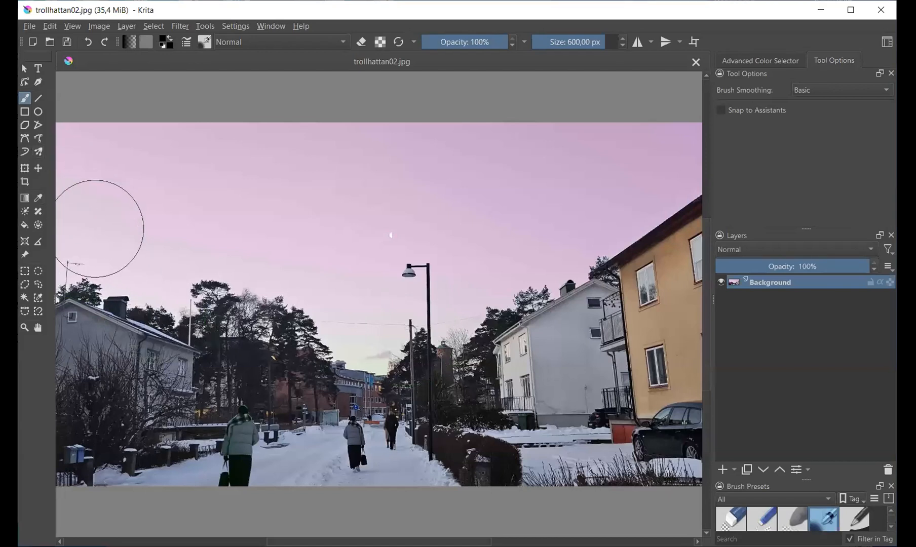
# Activate the Text tool and set the size for new texts to 72 pt.
pyautogui.click(37, 71)
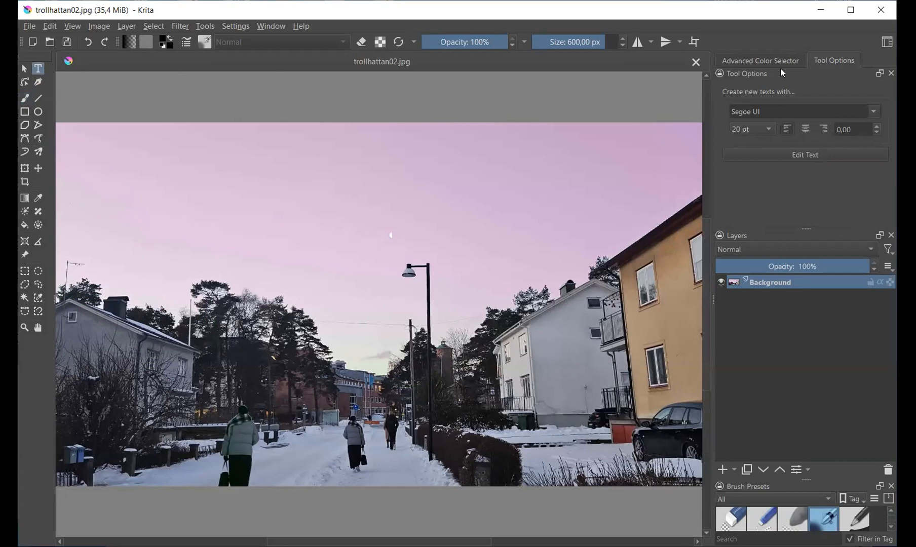
pyautogui.click(768, 63)
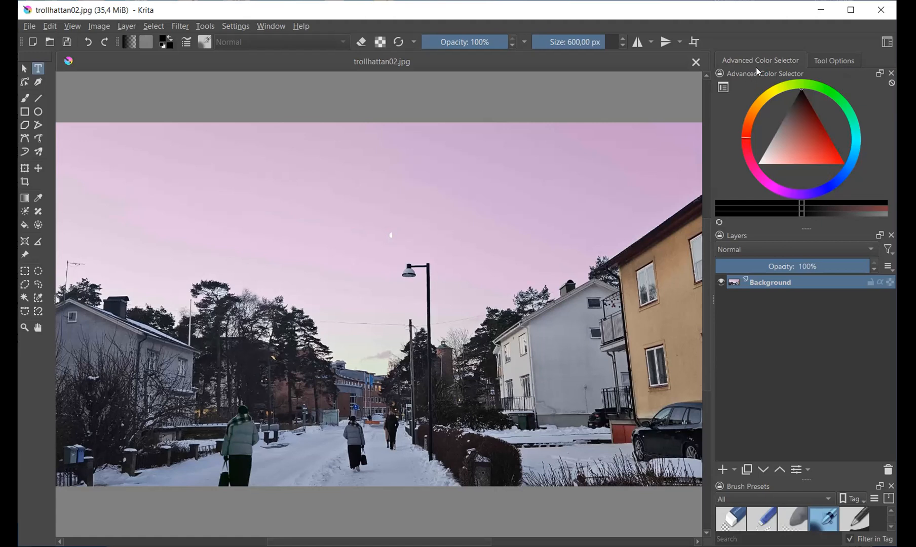
pyautogui.click(835, 62)
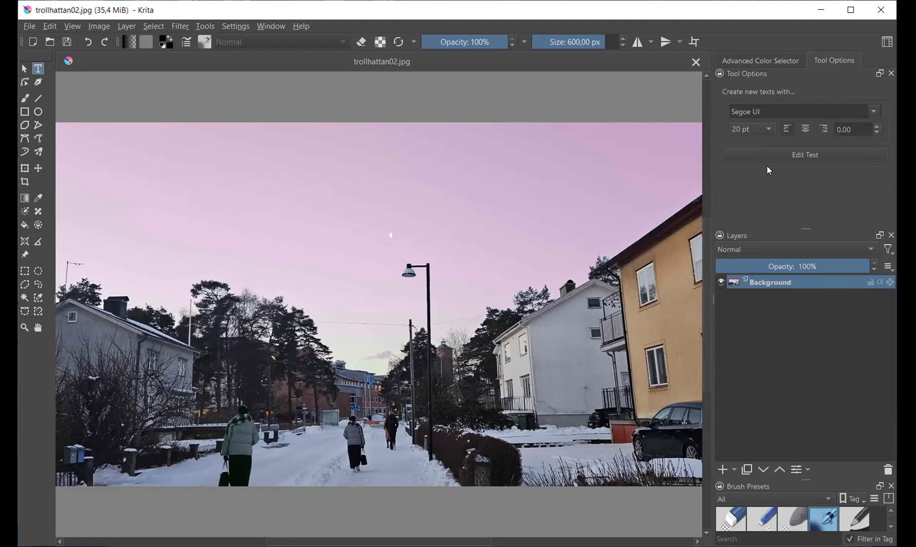
pyautogui.click(768, 127)
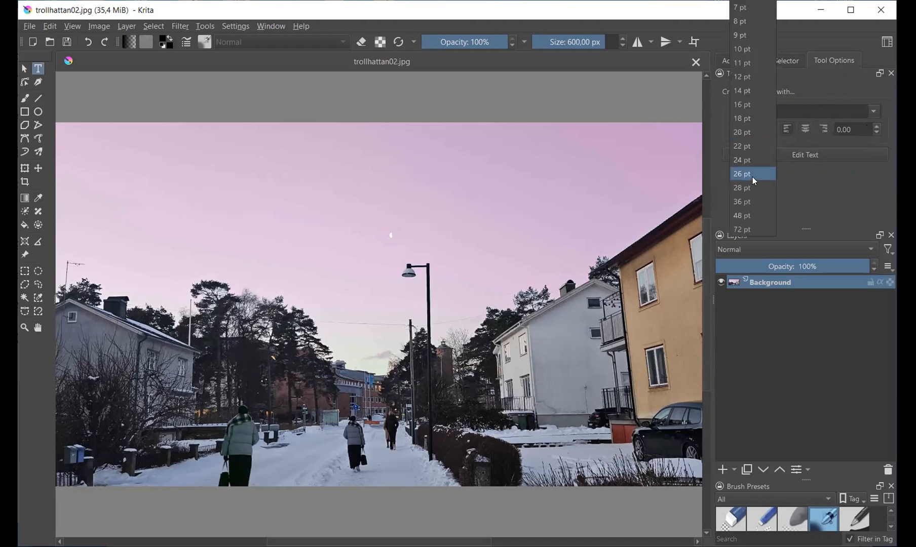
pyautogui.click(746, 231)
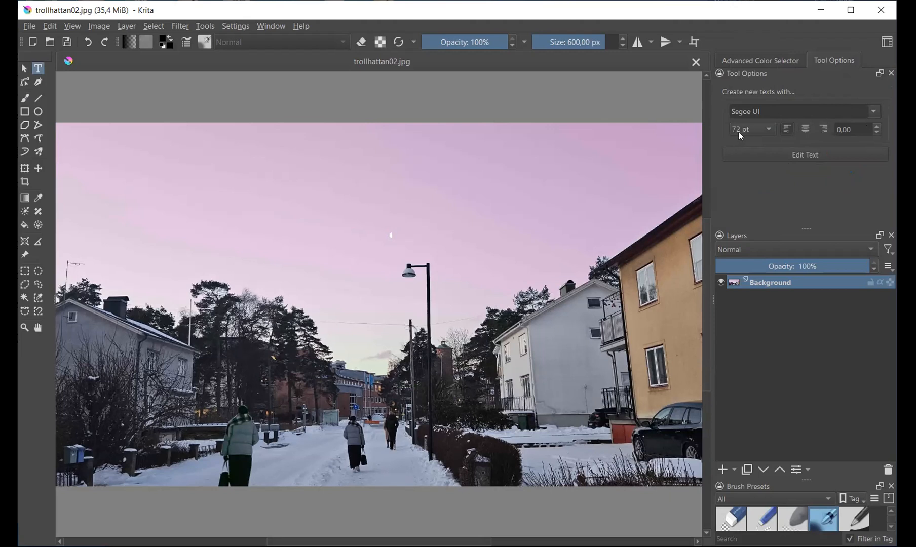
pyautogui.click(769, 128)
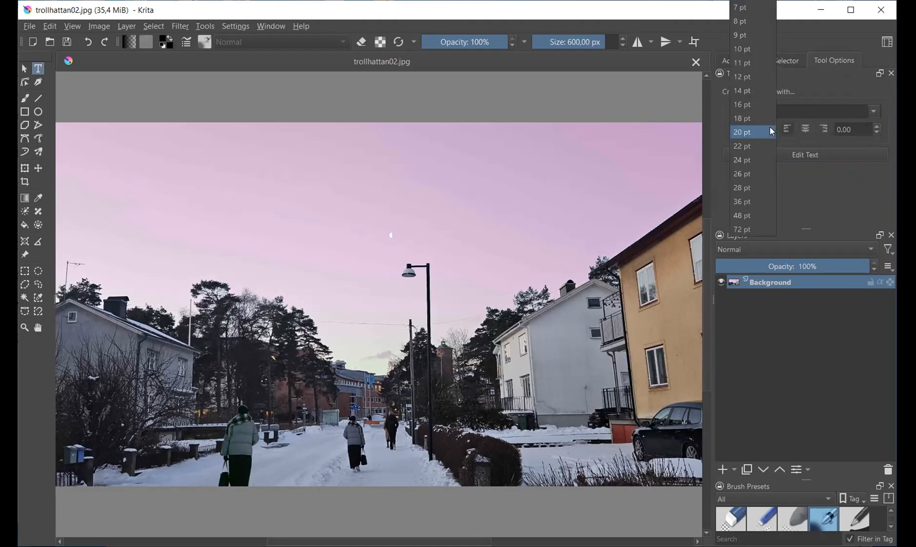
pyautogui.click(744, 231)
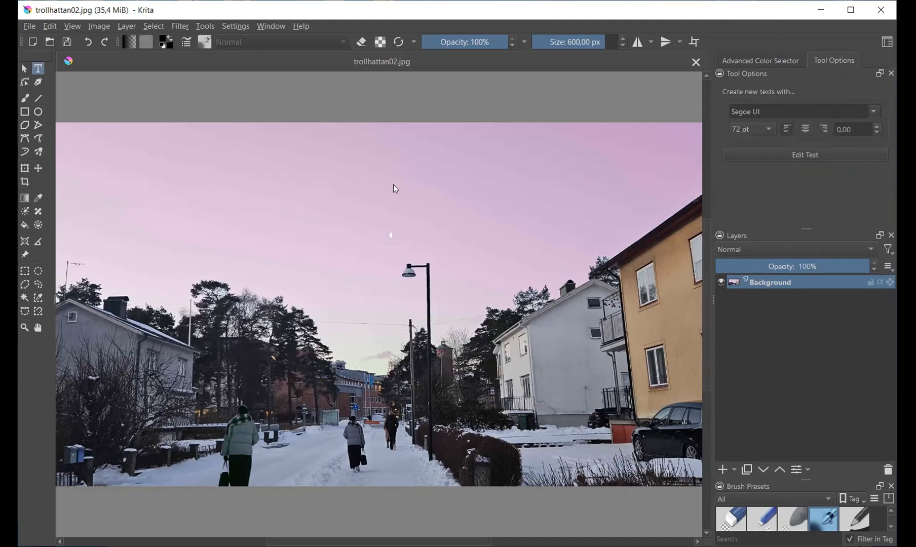
# Create a text area across the sky and replace its placeholder content with "Trollhättan".
pyautogui.moveTo(155, 164); pyautogui.dragTo(511, 282)
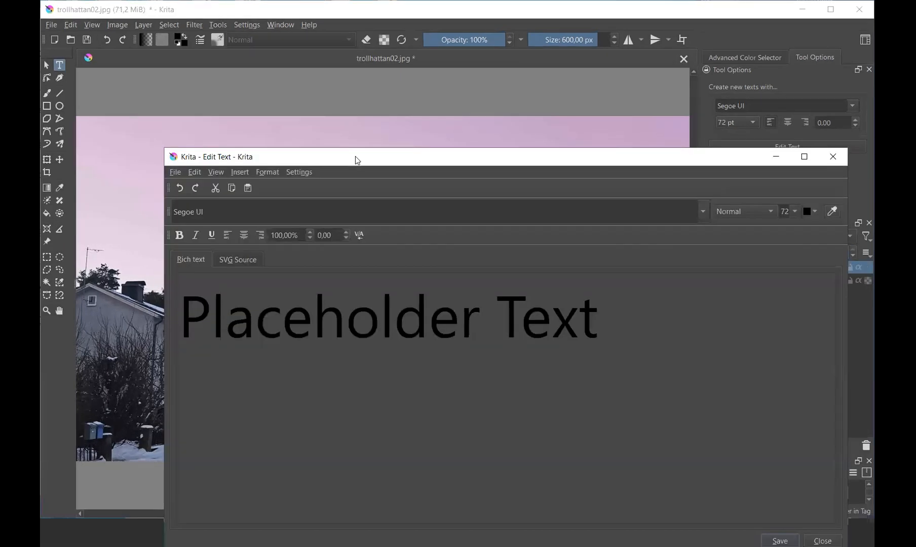
pyautogui.moveTo(356, 156); pyautogui.dragTo(305, 67)
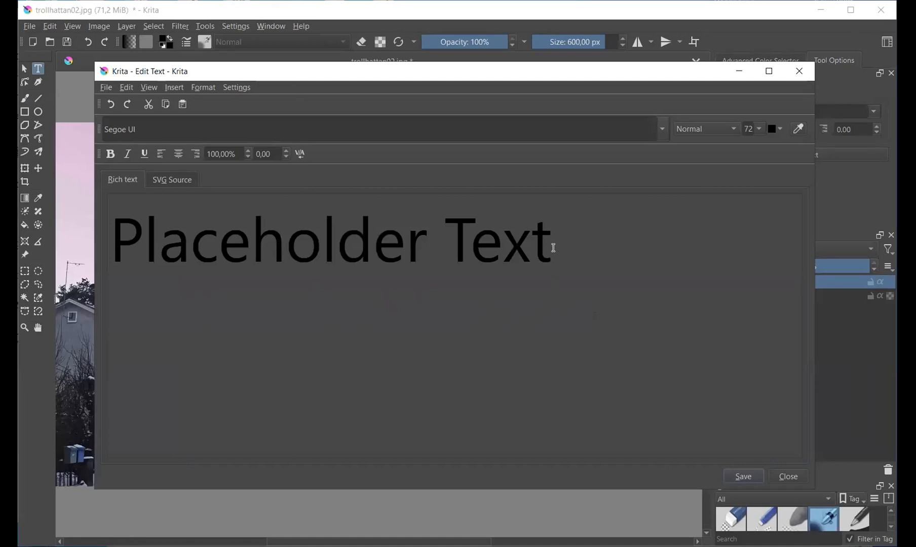
pyautogui.moveTo(554, 248); pyautogui.dragTo(108, 252)
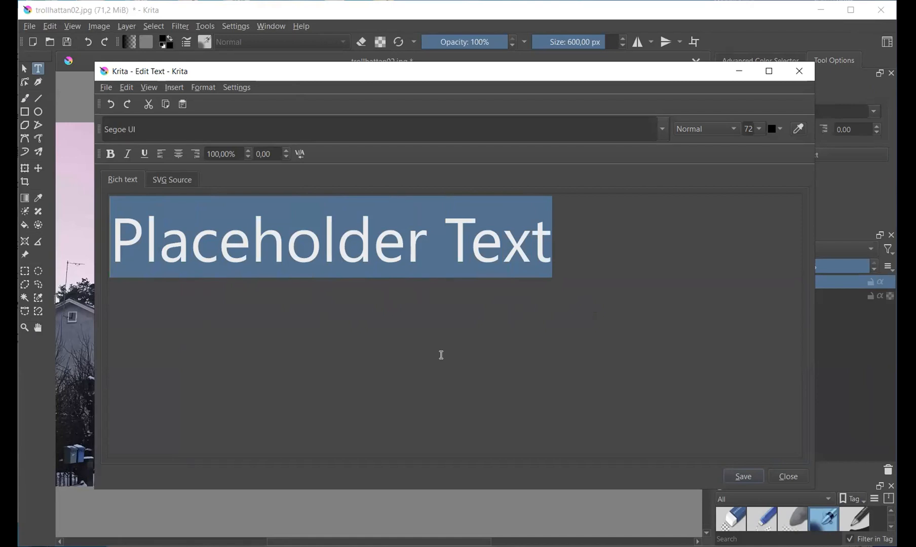
pyautogui.write('Trollh')
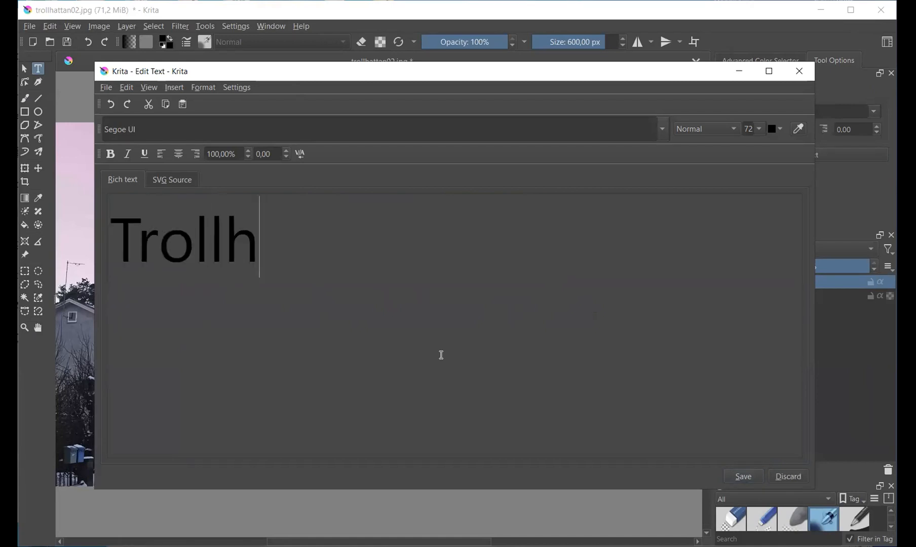
pyautogui.write('ättan')
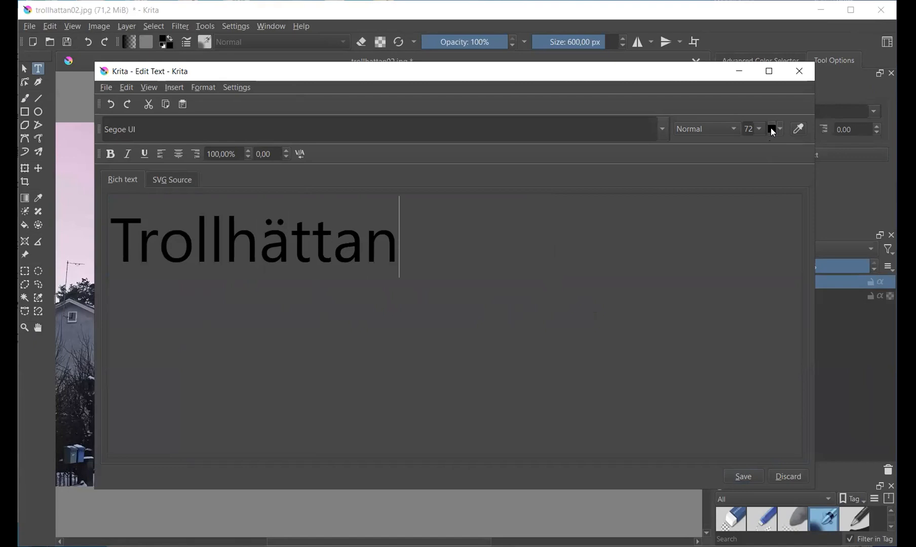
# Make the whole Trollhättan text white at size 200, then save it and close the text editor.
pyautogui.click(782, 129)
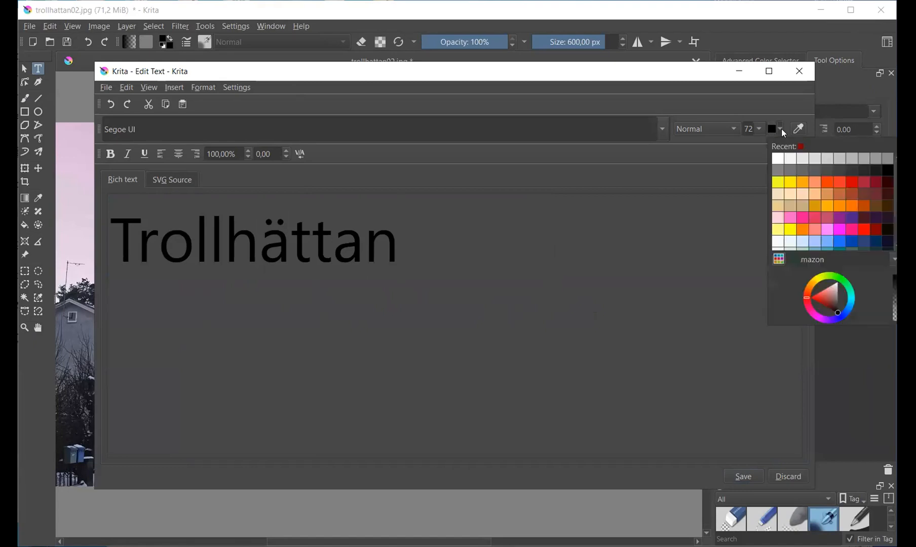
pyautogui.click(778, 158)
pyautogui.moveTo(415, 243); pyautogui.dragTo(99, 239)
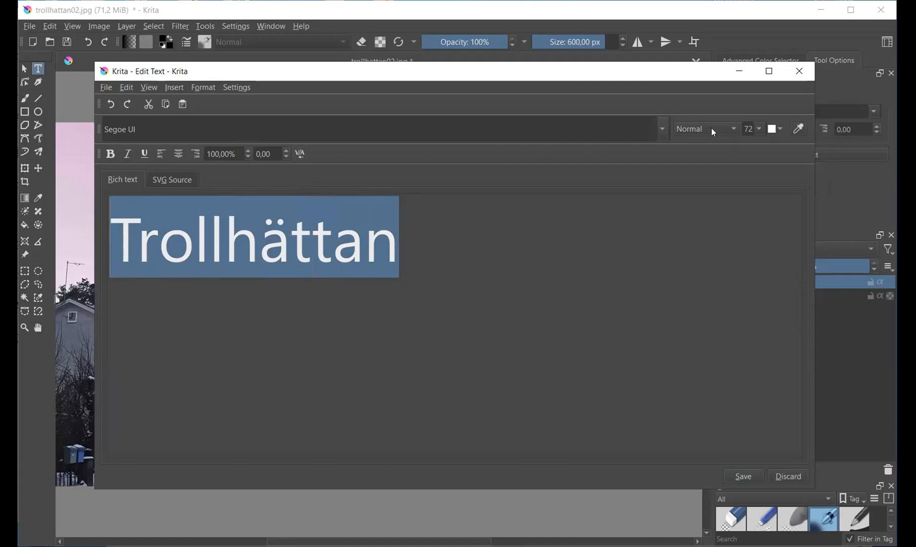
pyautogui.doubleClick(751, 131)
pyautogui.write('2')
pyautogui.write('00')
pyautogui.press('Return')
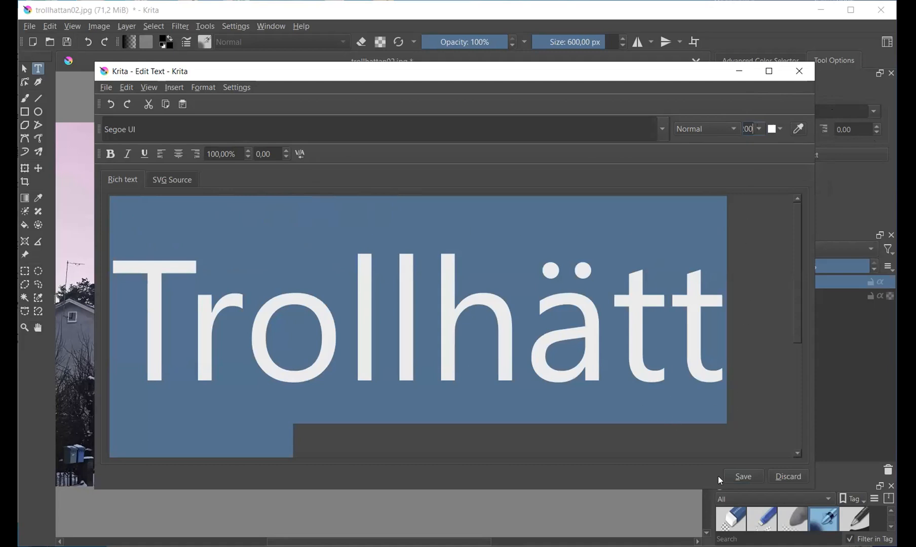
pyautogui.click(744, 476)
pyautogui.click(787, 477)
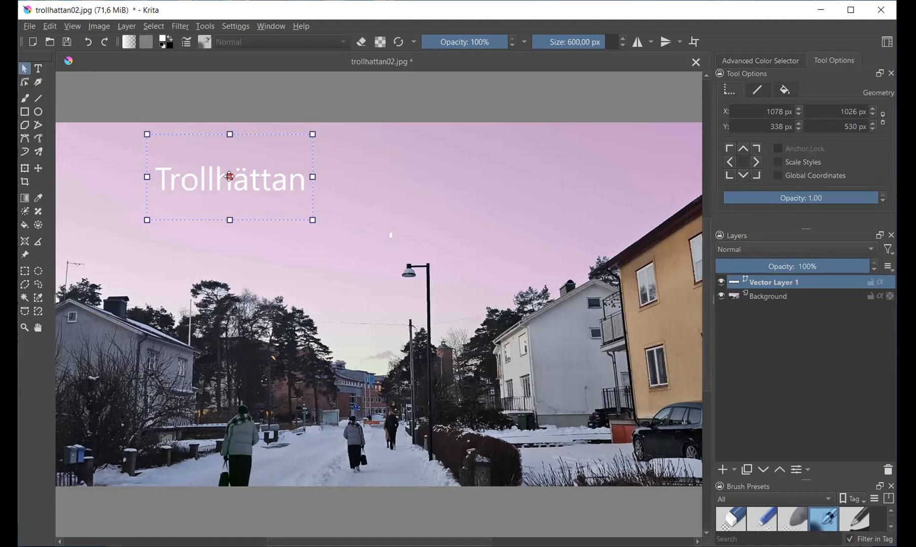
# With Scale Styles enabled, enlarge the Trollhättan text to about 2184 by 1129 px and centre it in the sky.
pyautogui.moveTo(230, 176); pyautogui.dragTo(401, 222)
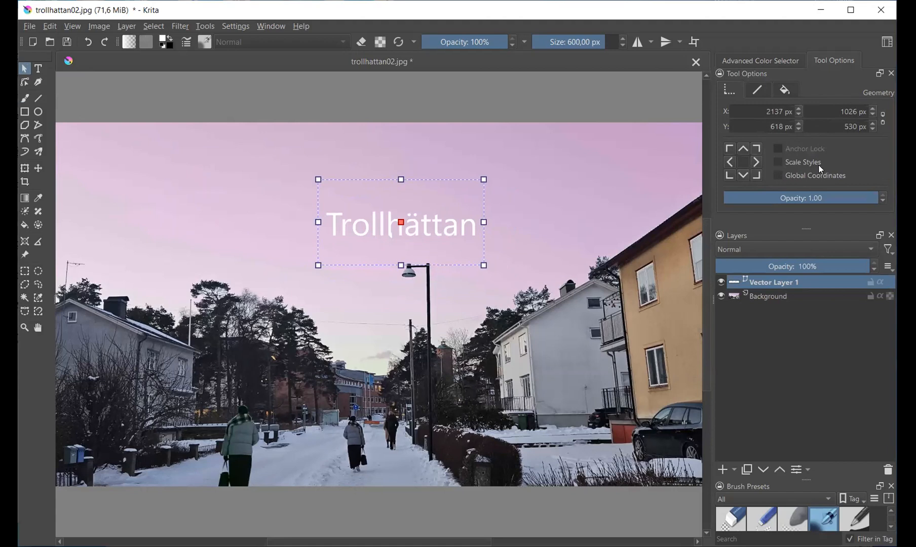
pyautogui.click(778, 162)
pyautogui.moveTo(483, 265); pyautogui.dragTo(605, 361)
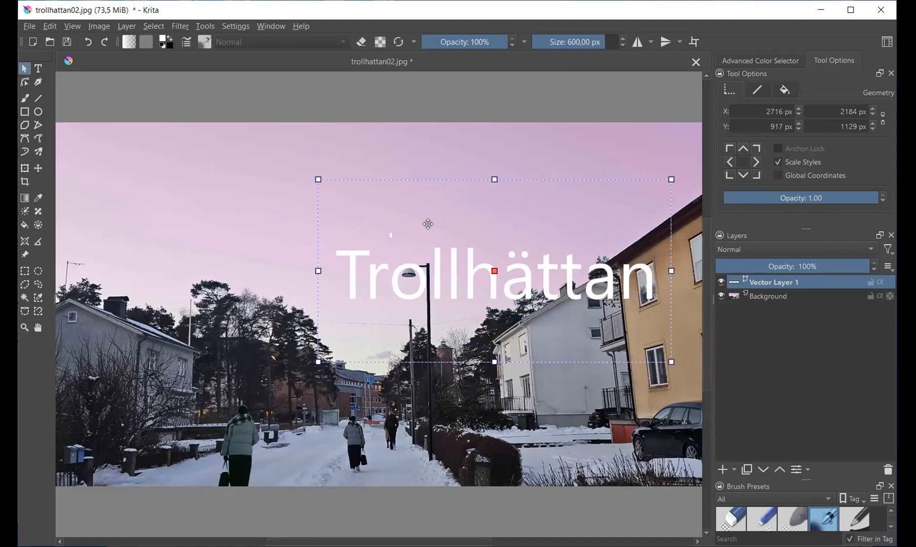
pyautogui.moveTo(471, 230); pyautogui.dragTo(380, 171)
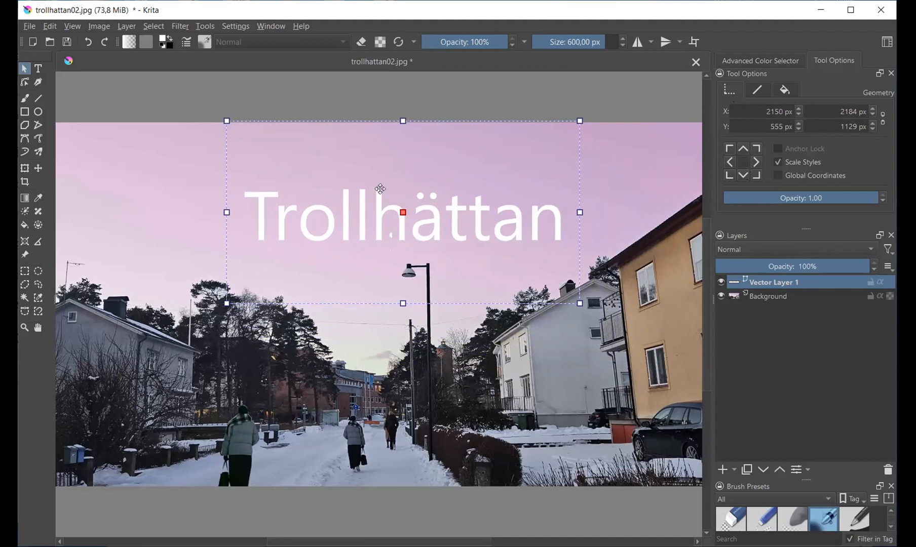
# Reopen the Trollhättan text for editing, select all of it and try the Algerian font.
pyautogui.moveTo(329, 212); pyautogui.dragTo(328, 212)
pyautogui.doubleClick(329, 213)
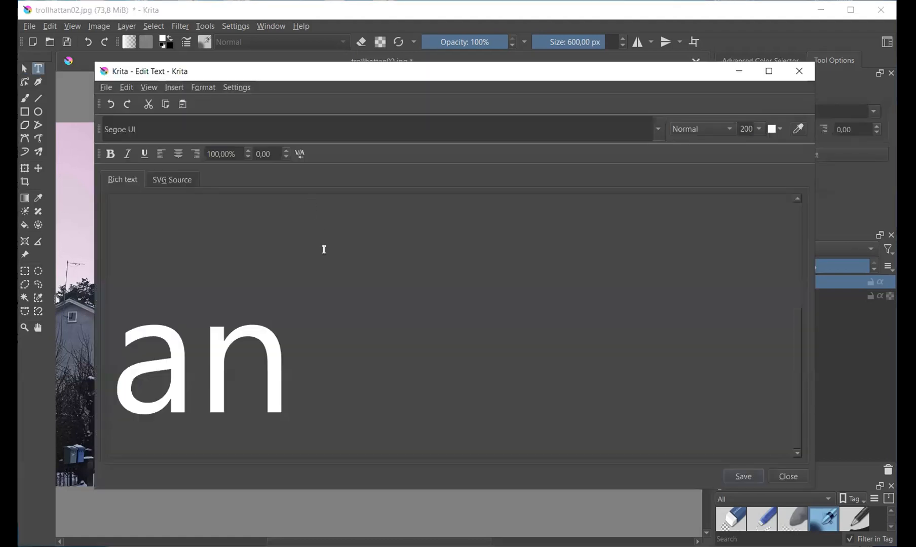
pyautogui.moveTo(283, 364); pyautogui.dragTo(60, 130)
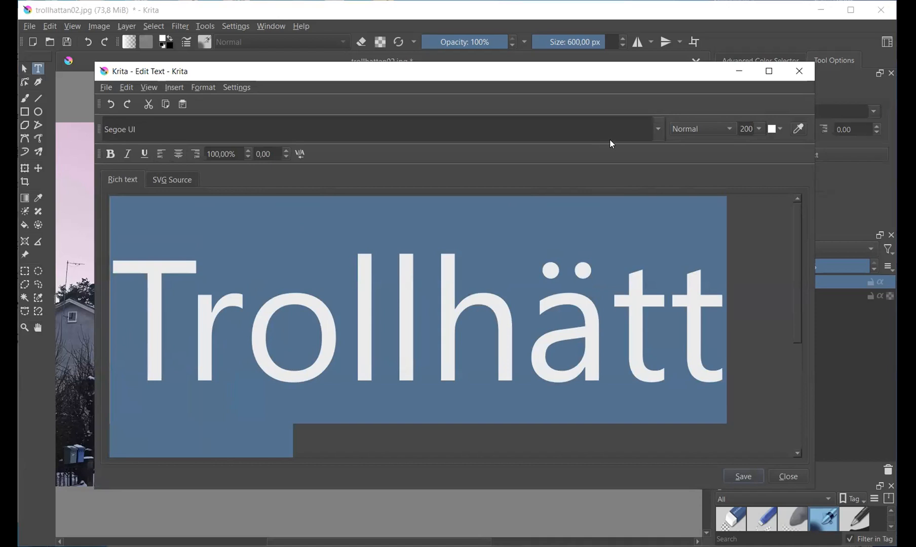
pyautogui.click(657, 127)
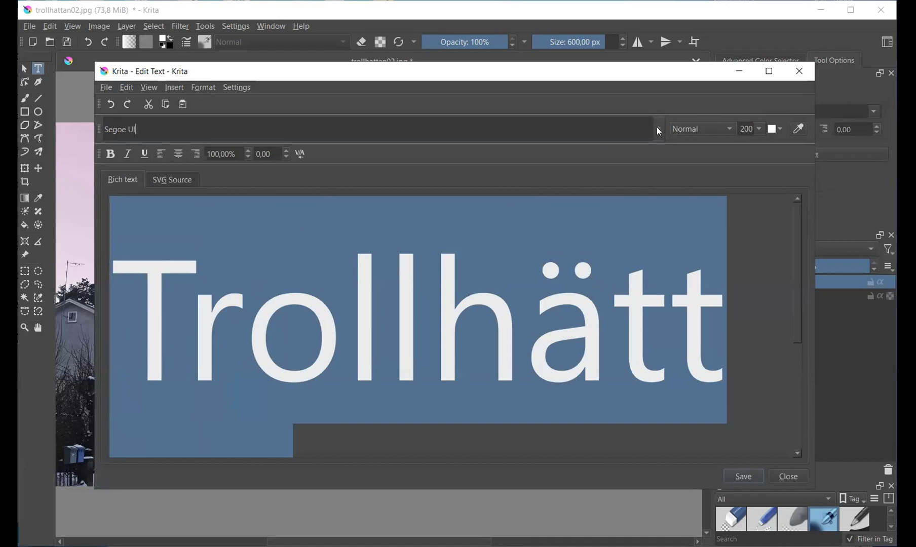
pyautogui.click(657, 127)
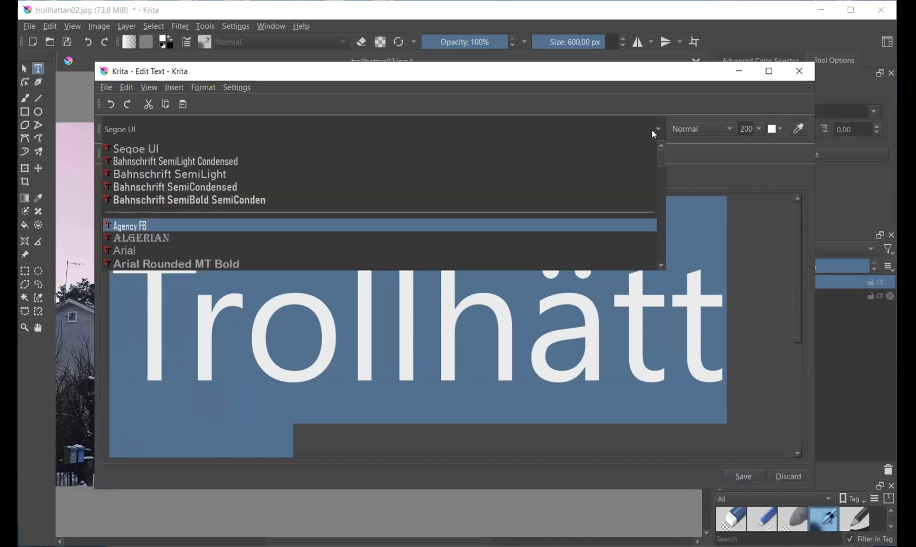
pyautogui.click(242, 234)
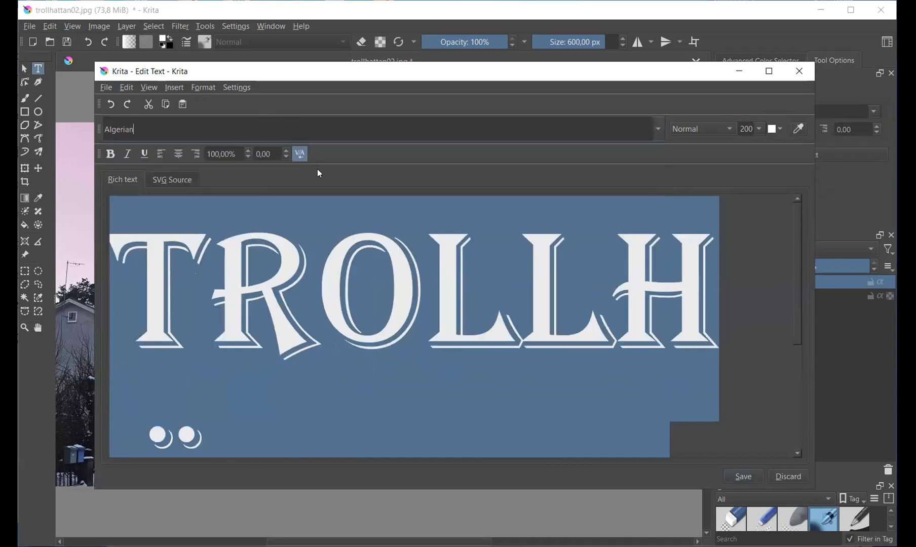
# Go through the following fonts to set the whole text to Bahnschrift SemiCondensed, then save it and close the text editor.
pyautogui.press('Down')
pyautogui.press('Down')
pyautogui.press('Down')
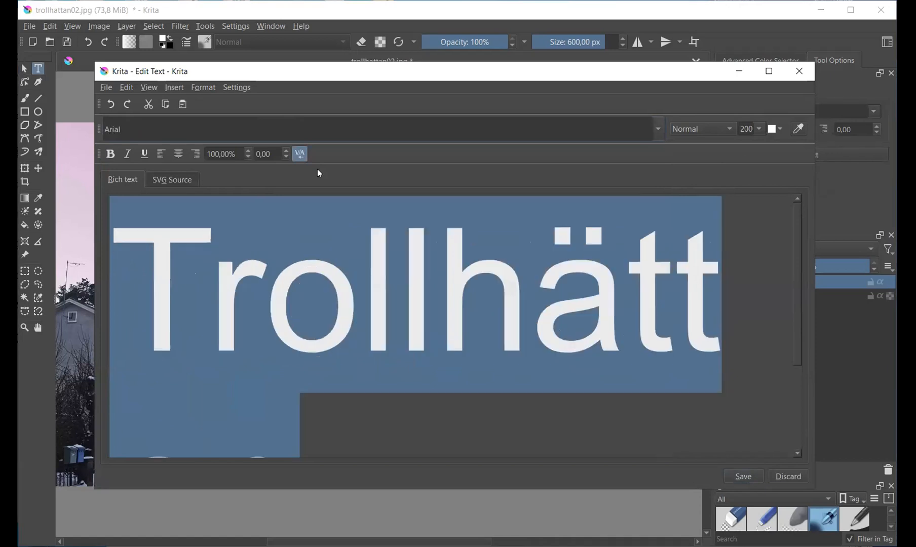
pyautogui.press('Up')
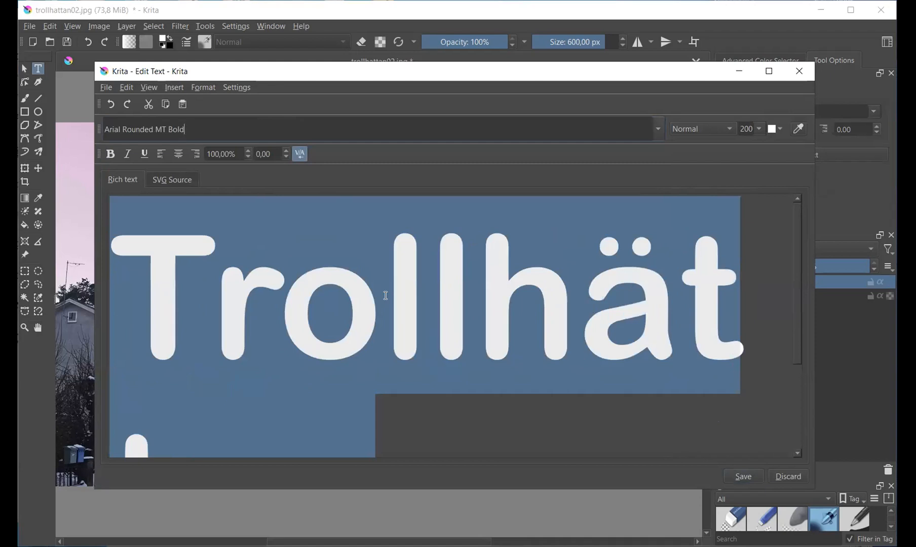
pyautogui.press('Down')
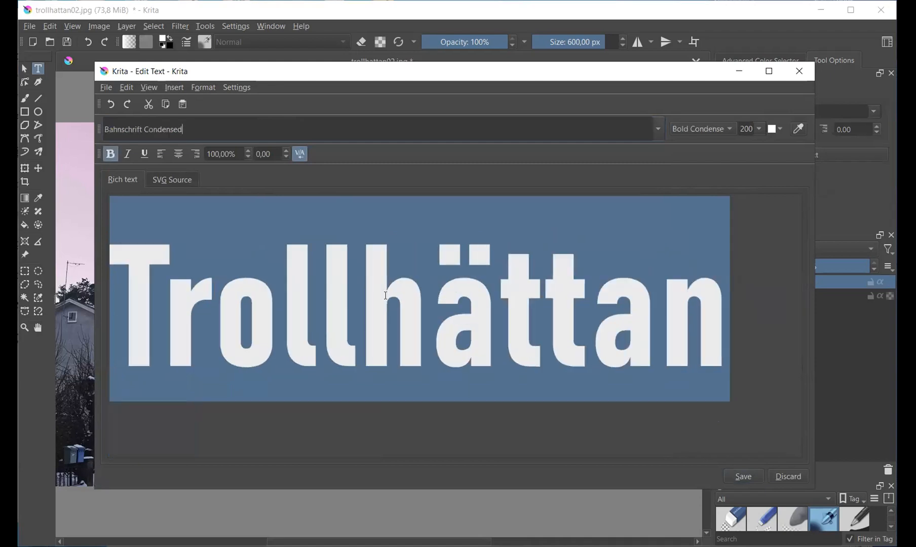
pyautogui.press('Down')
pyautogui.press('Down')
pyautogui.press('Down')
pyautogui.press('Down')
pyautogui.press('Down')
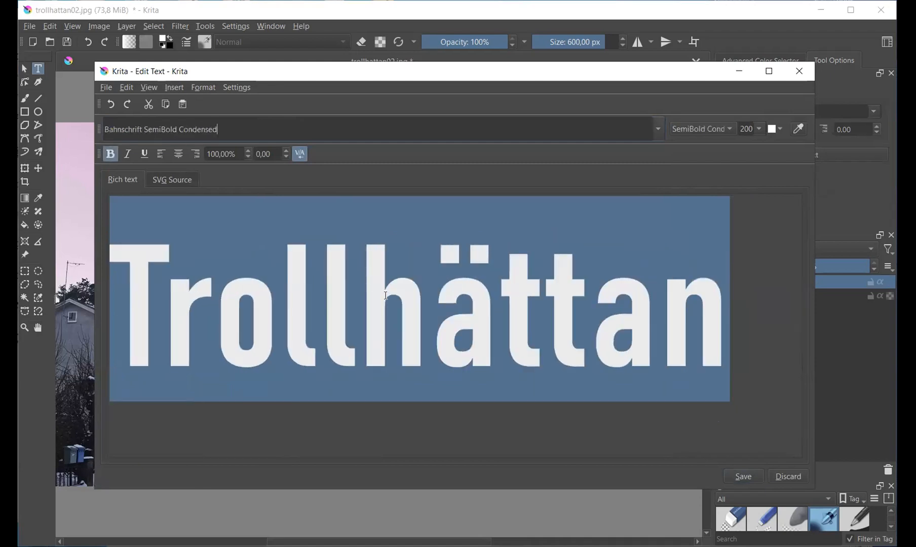
pyautogui.press('Down')
pyautogui.press('Down')
pyautogui.press('Down')
pyautogui.press('Up')
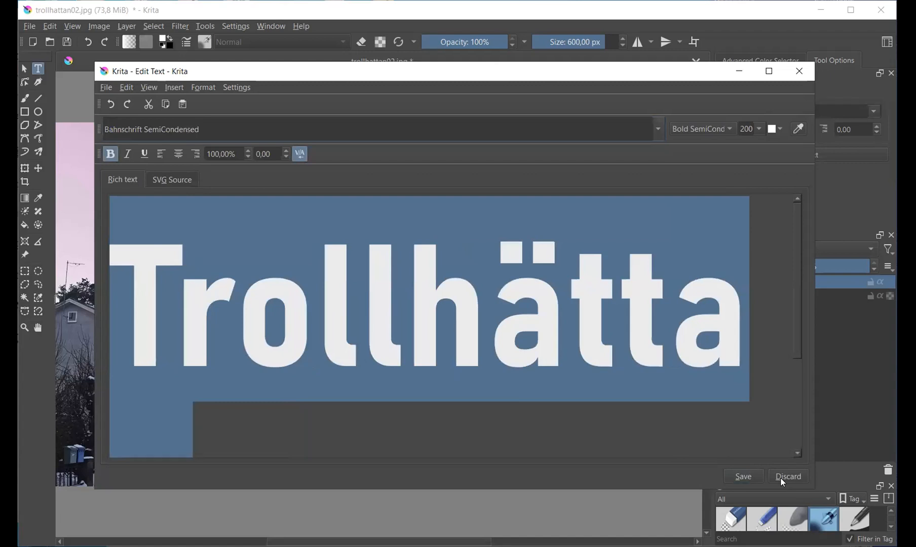
pyautogui.click(743, 476)
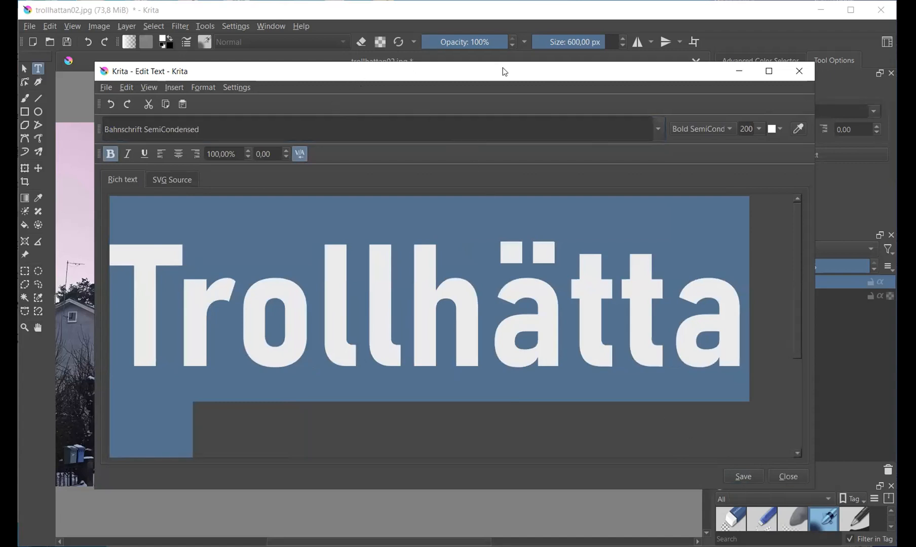
pyautogui.click(797, 72)
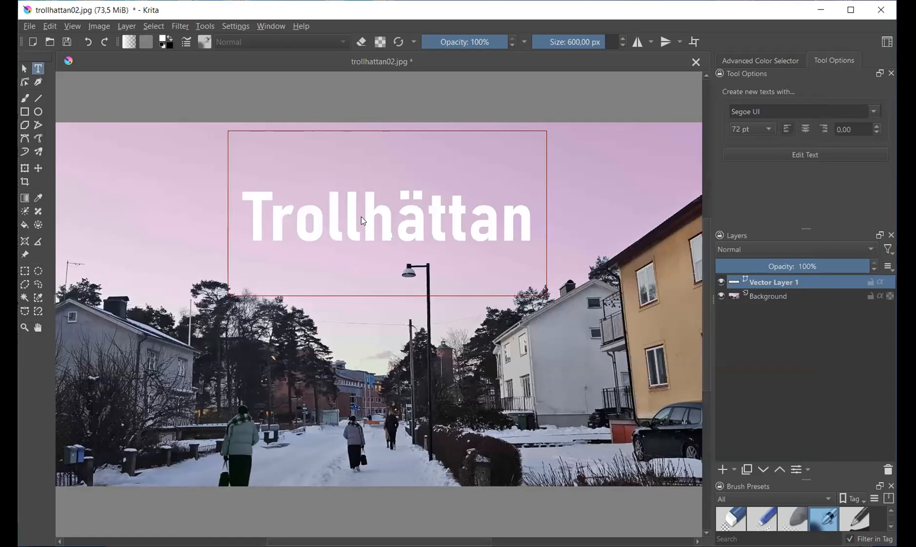
# Move the title to about X 2168, Y 500 px and place a duplicate just below it at about X 2190, Y 882 px.
pyautogui.click(25, 67)
pyautogui.moveTo(325, 261)
pyautogui.mouseDown()
pyautogui.moveTo(321, 243)
pyautogui.moveTo(327, 248)
pyautogui.mouseUp()
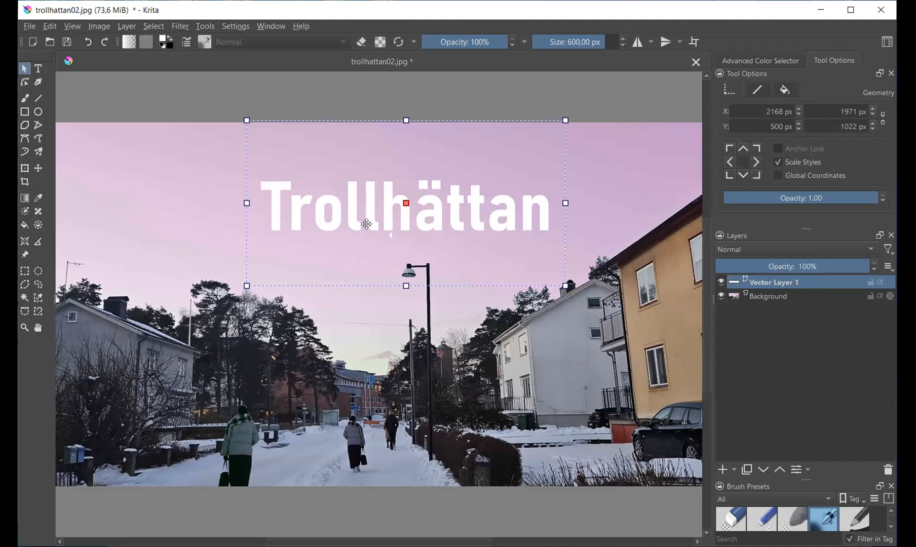
pyautogui.hotkey('ctrl', 'v')
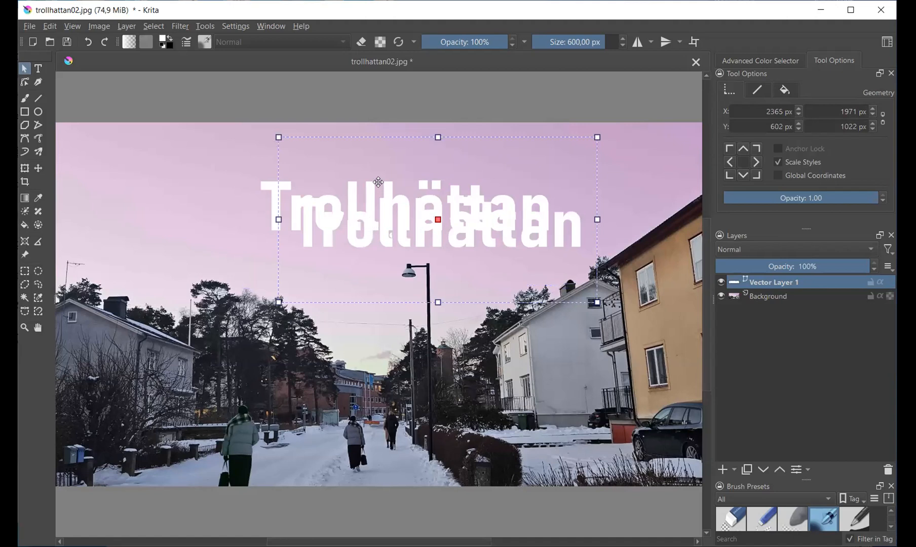
pyautogui.moveTo(552, 282); pyautogui.dragTo(525, 328)
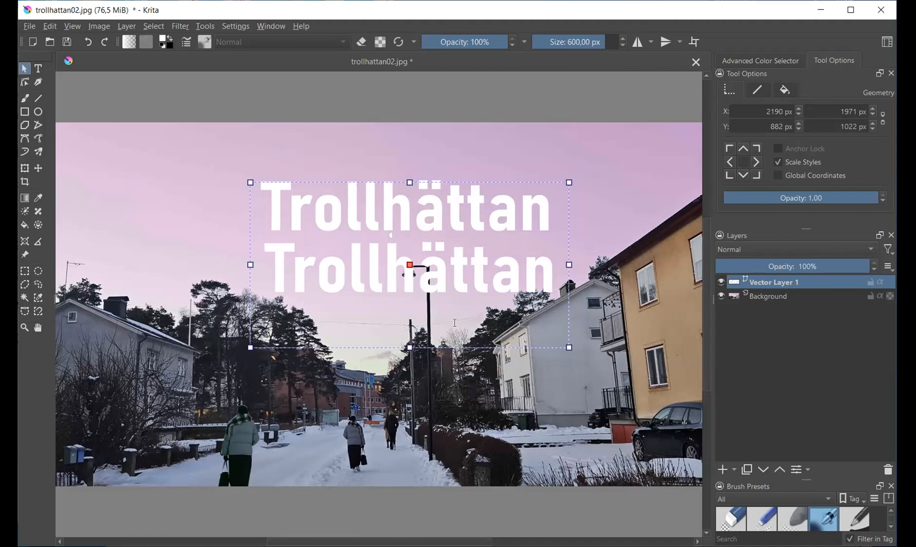
# Recolour the whole text of the lower Trollhättan copy to near-black, then save it and close the text editor.
pyautogui.doubleClick(456, 324)
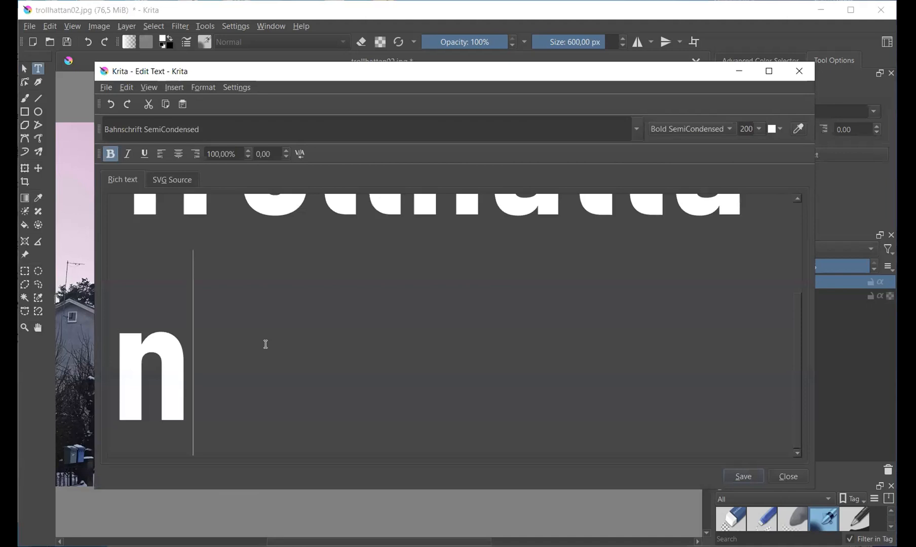
pyautogui.hotkey('ctrl', 'a')
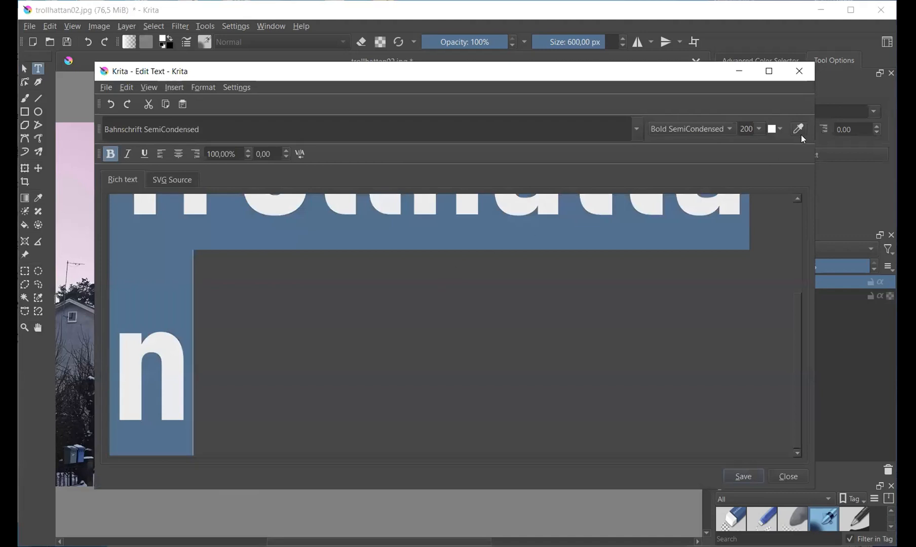
pyautogui.click(771, 128)
pyautogui.click(781, 130)
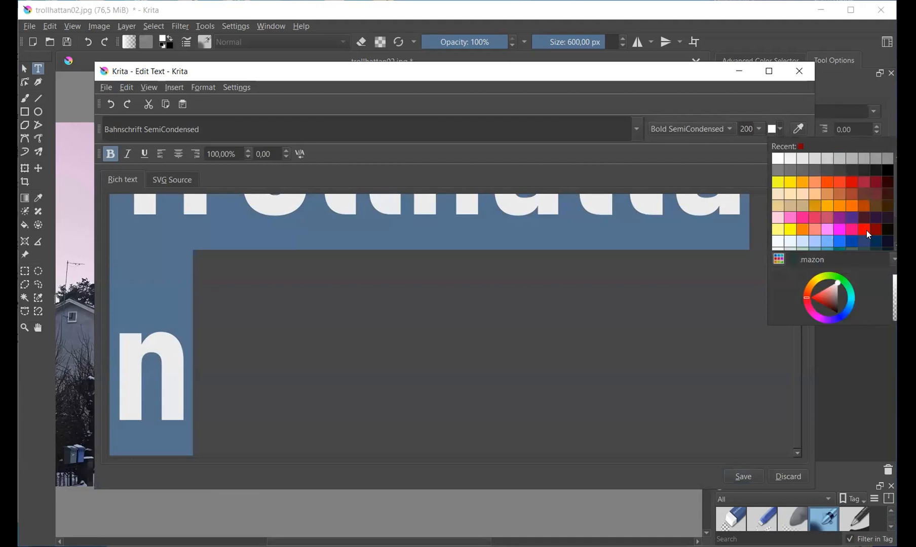
pyautogui.click(887, 245)
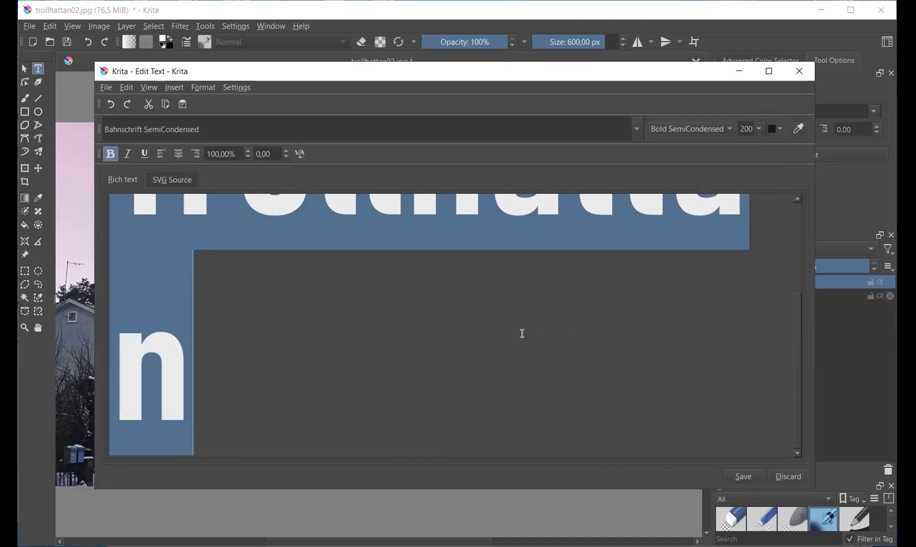
pyautogui.click(744, 476)
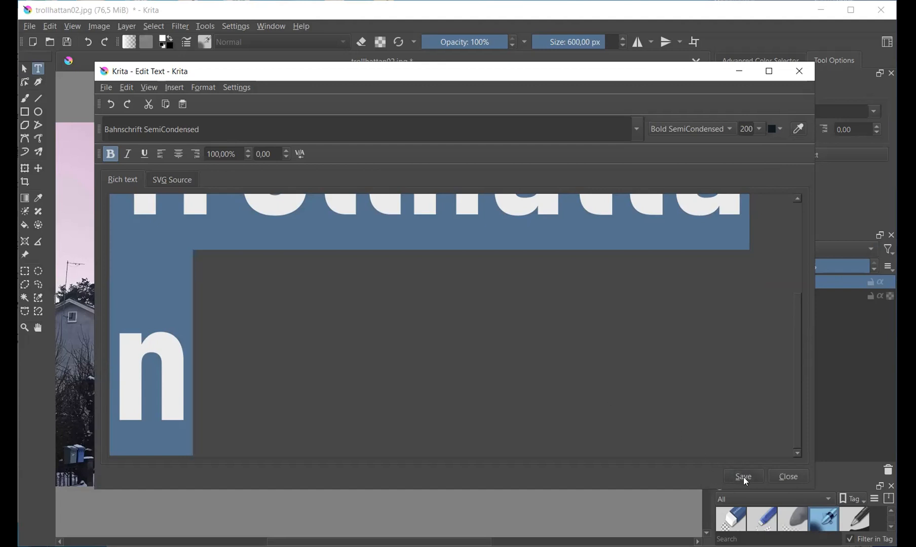
pyautogui.click(789, 476)
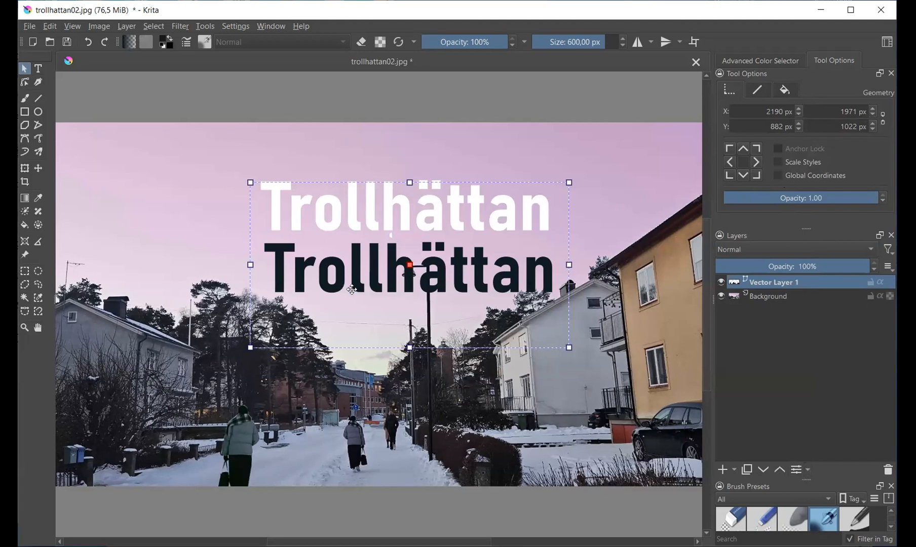
# Try to place the dark copy over the white title as a slightly offset shadow.
pyautogui.moveTo(352, 290); pyautogui.dragTo(352, 236)
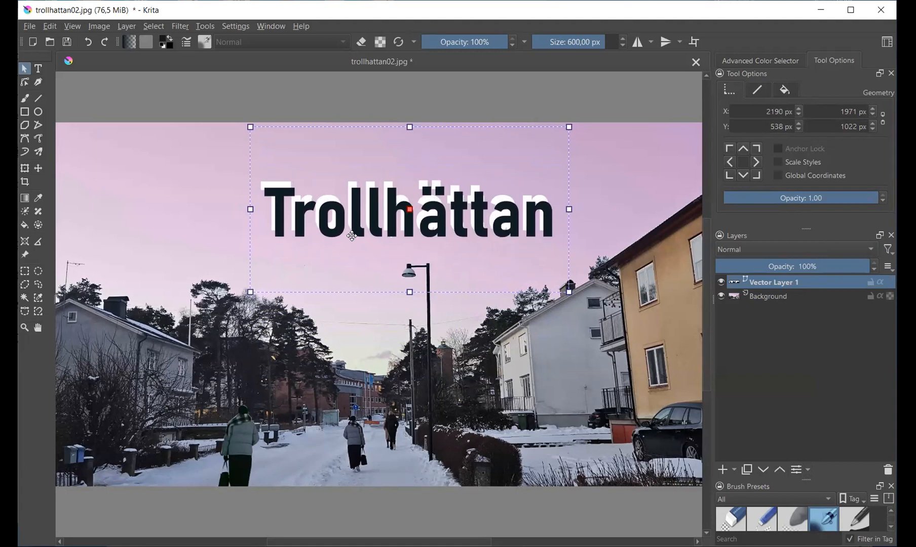
pyautogui.rightClick(332, 210)
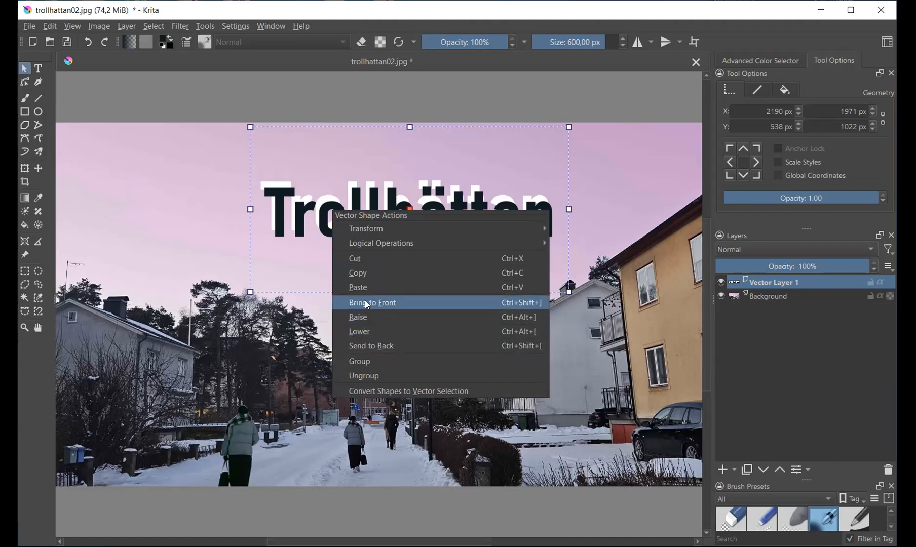
pyautogui.click(193, 251)
pyautogui.moveTo(373, 253); pyautogui.dragTo(381, 261)
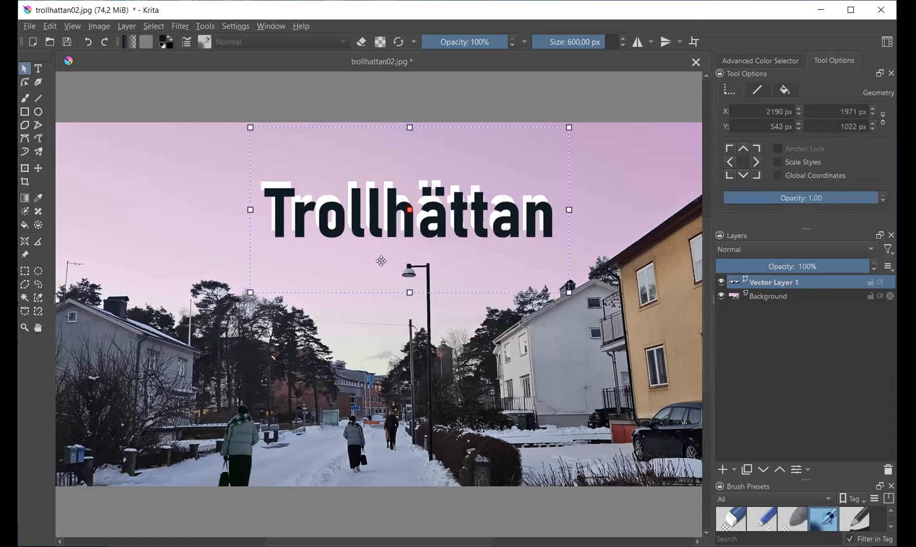
pyautogui.moveTo(532, 276)
pyautogui.mouseDown()
pyautogui.moveTo(529, 303)
pyautogui.moveTo(525, 269)
pyautogui.mouseUp()
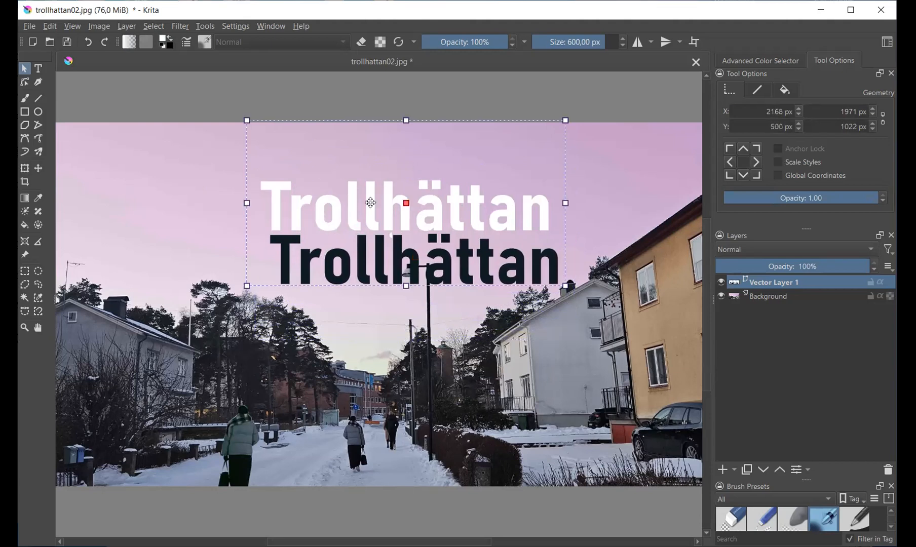
# Bring the white title to the front and set the dark copy behind it as an offset shadow at about X 2162, Y 443 px.
pyautogui.rightClick(353, 167)
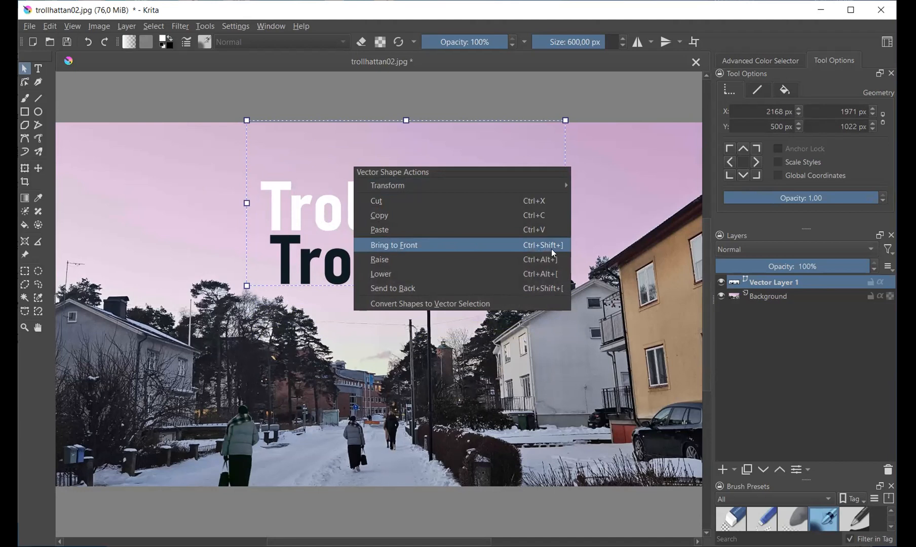
pyautogui.click(389, 245)
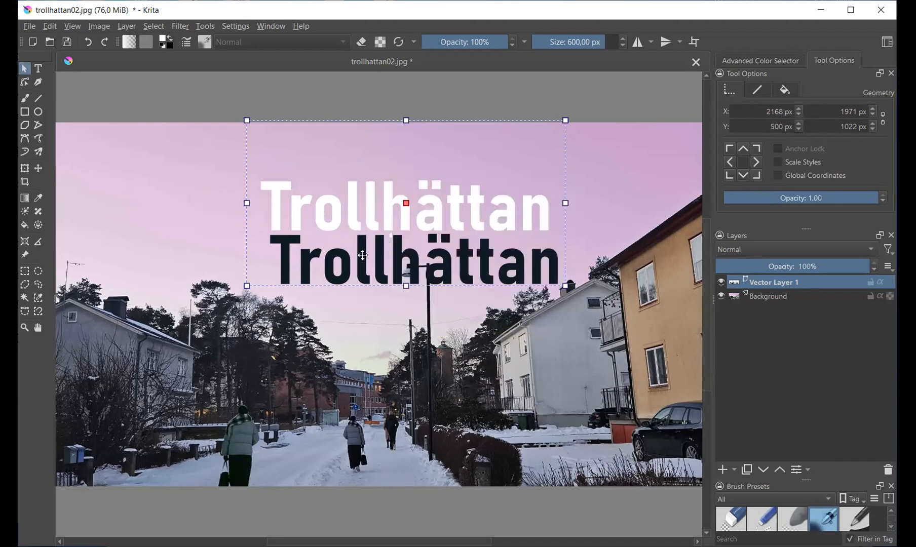
pyautogui.moveTo(476, 276); pyautogui.dragTo(475, 278)
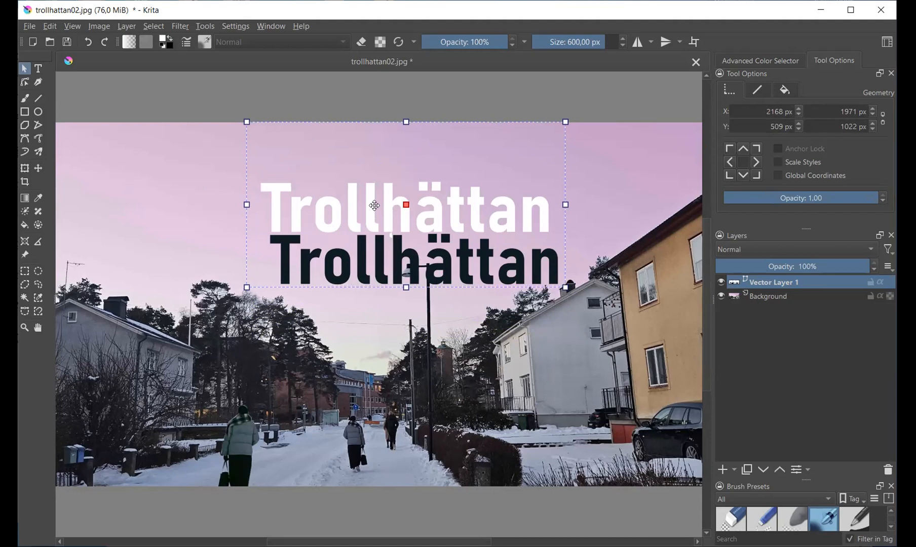
pyautogui.moveTo(374, 205); pyautogui.dragTo(370, 192)
pyautogui.moveTo(407, 238)
pyautogui.mouseDown()
pyautogui.moveTo(423, 294)
pyautogui.moveTo(410, 241)
pyautogui.mouseUp()
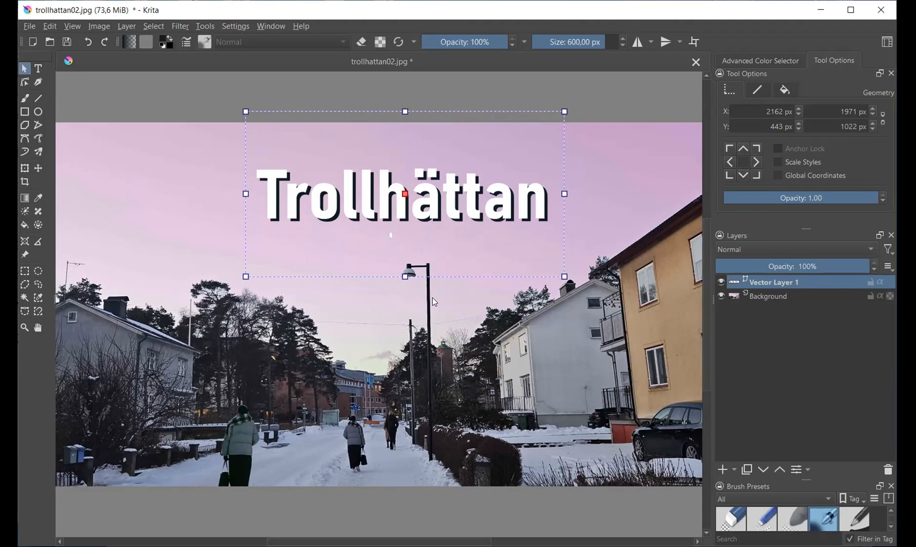
# Cut and paste the dark Trollhättan copy onto its own vector layer, deleting the paint layer added above Background in the process.
pyautogui.click(433, 300)
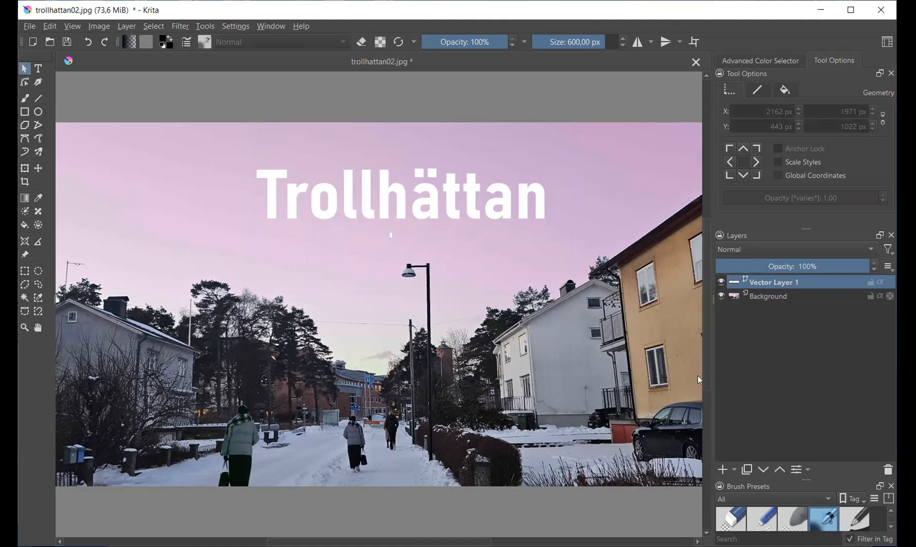
pyautogui.click(763, 296)
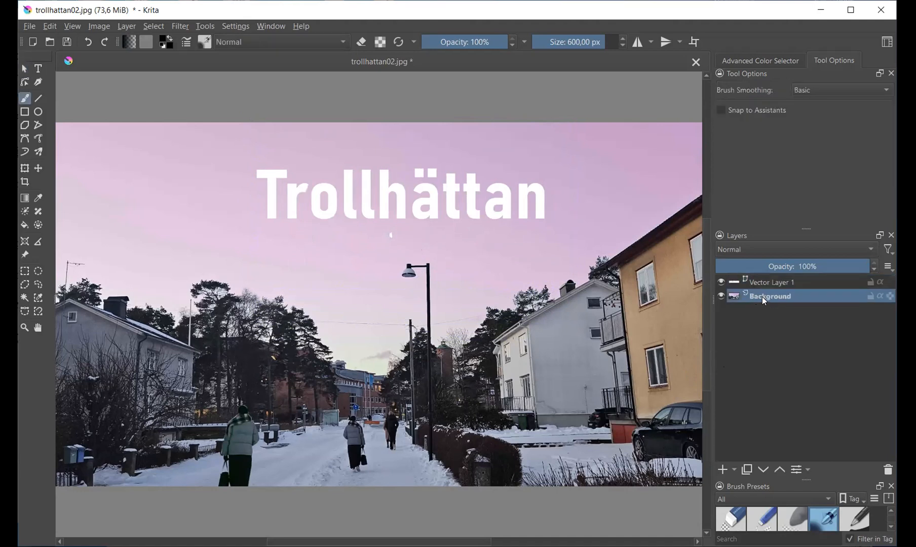
pyautogui.click(723, 469)
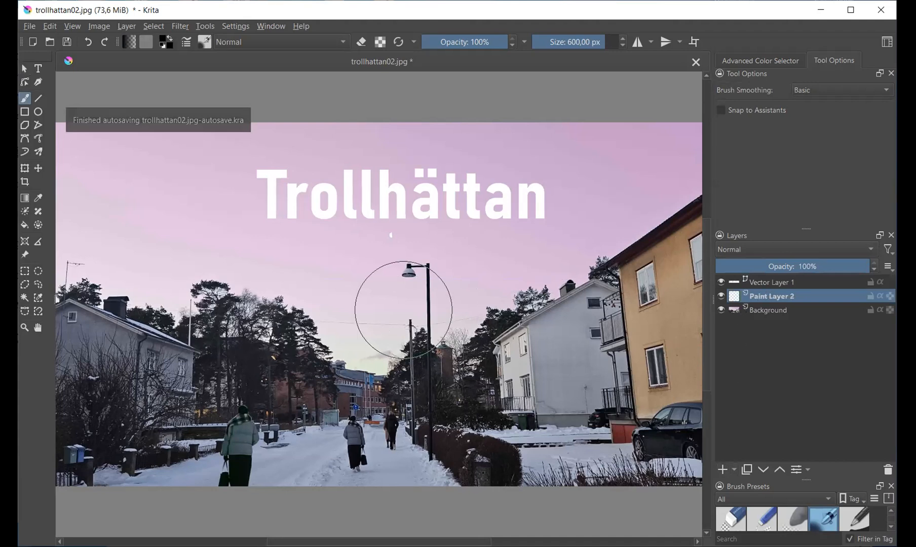
pyautogui.hotkey('ctrl', 'v')
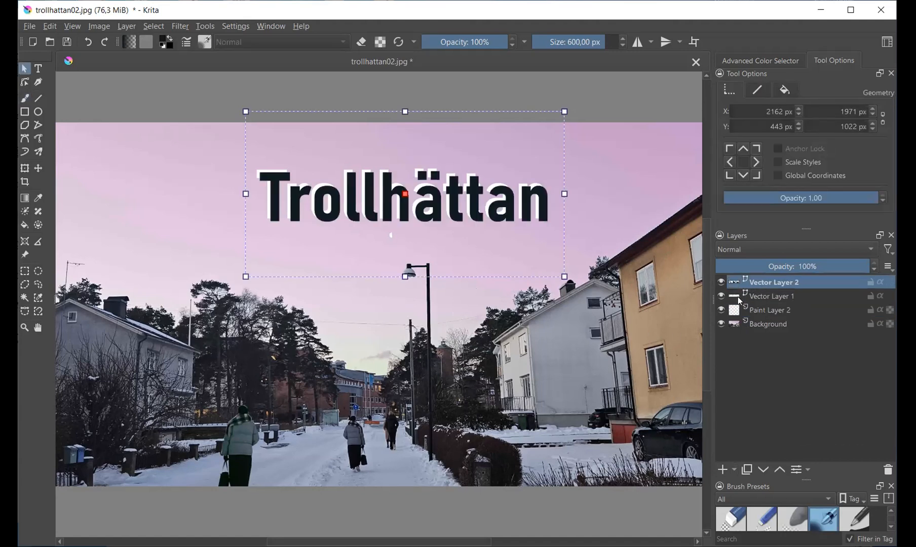
pyautogui.click(756, 313)
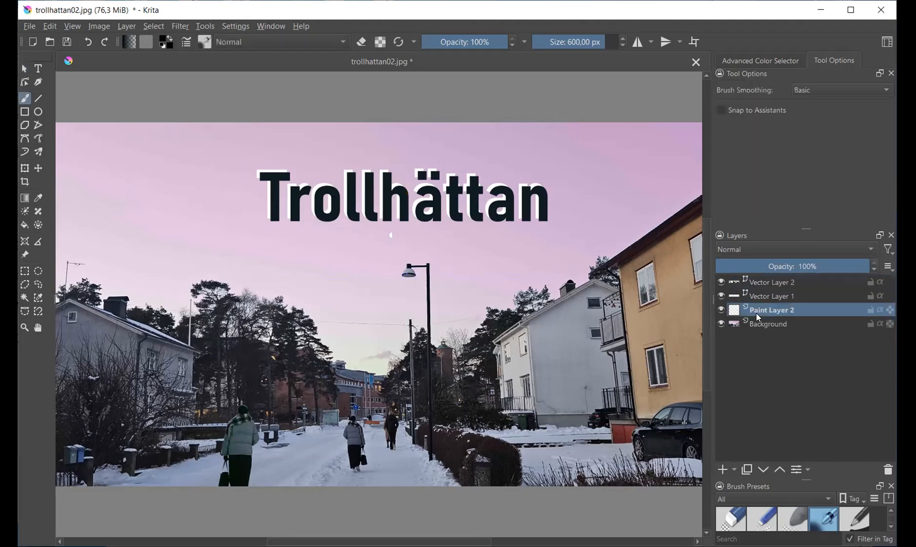
pyautogui.click(887, 470)
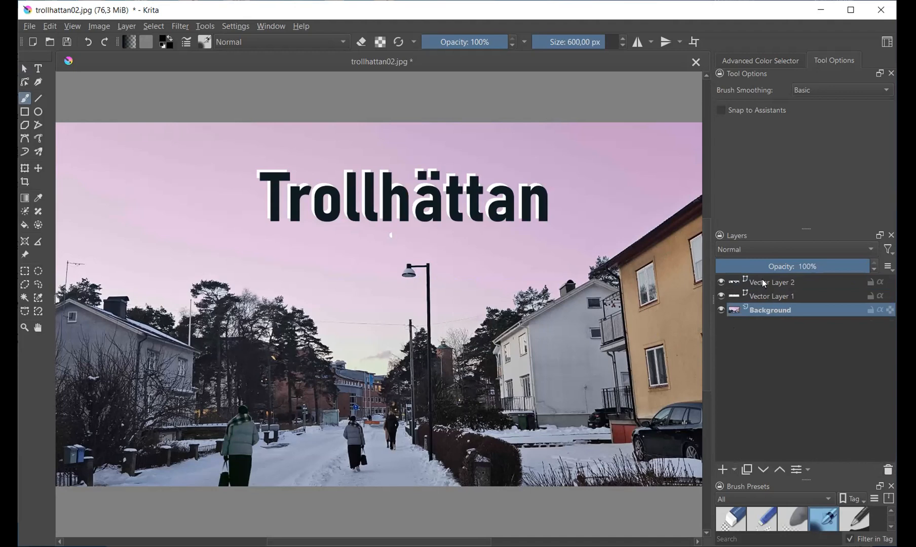
# Move Vector Layer 2 with the dark title below Vector Layer 1, hide Vector Layer 1 and flatten Vector Layer 2.
pyautogui.moveTo(762, 281); pyautogui.dragTo(764, 303)
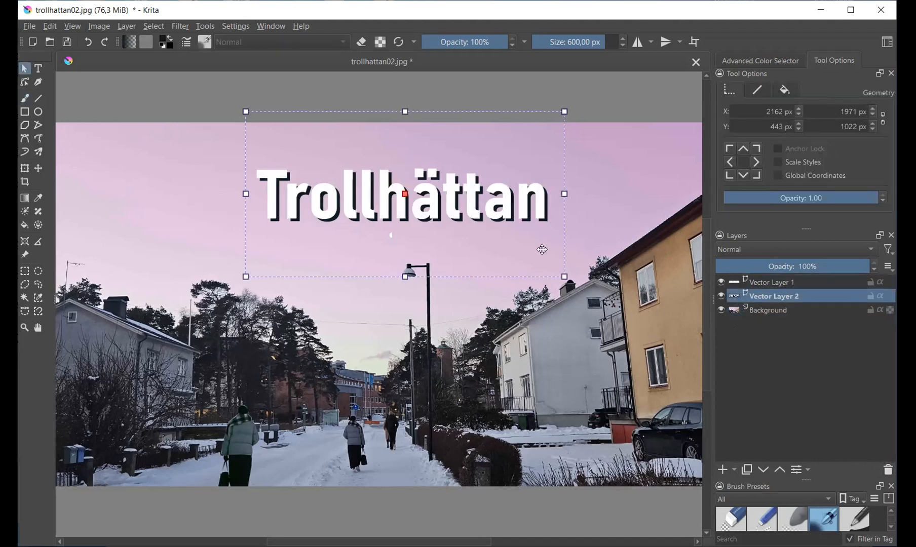
pyautogui.click(721, 283)
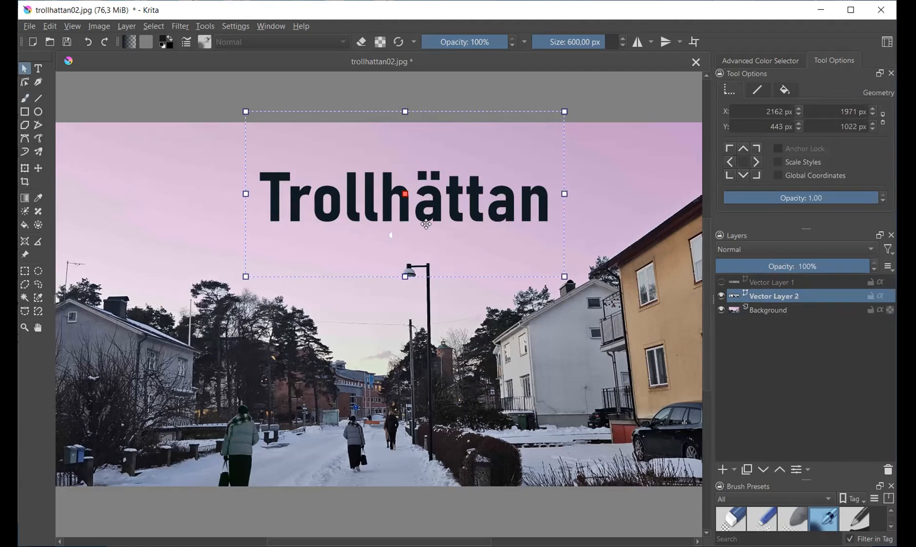
pyautogui.rightClick(774, 300)
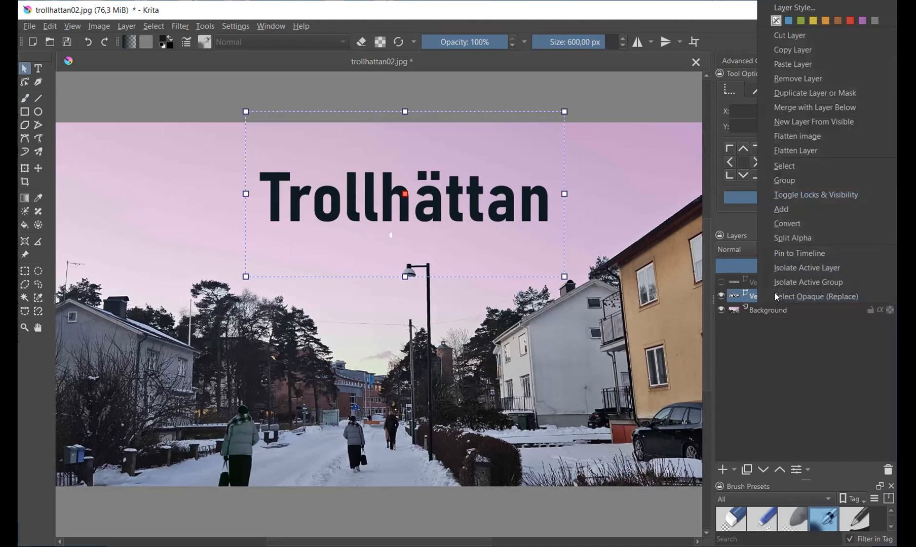
pyautogui.click(805, 151)
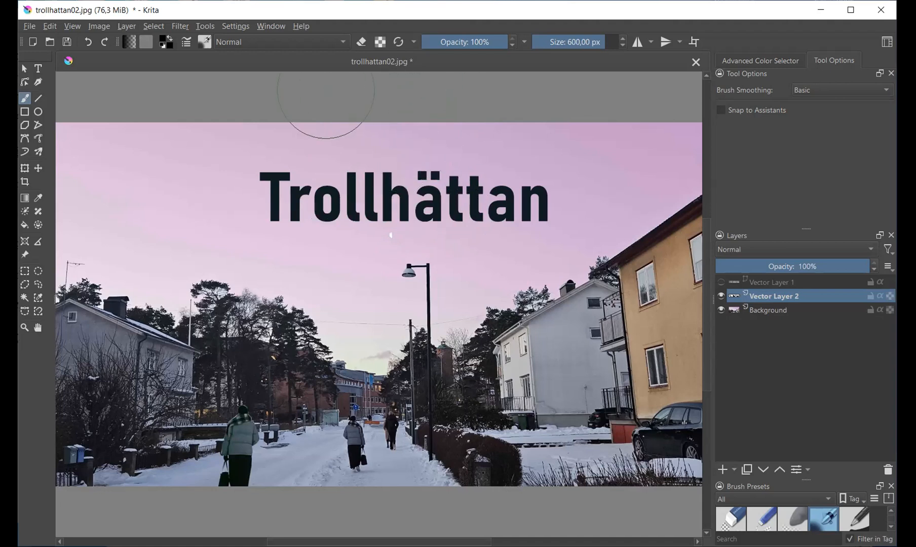
# Show the white title layer again and transform the flattened dark copy slightly down and to the right for a larger shadow offset.
pyautogui.click(721, 280)
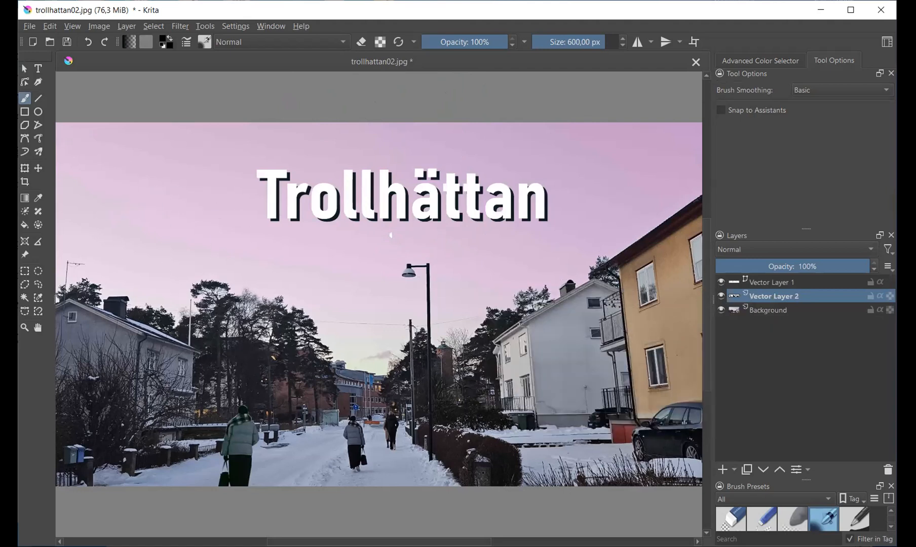
pyautogui.click(24, 169)
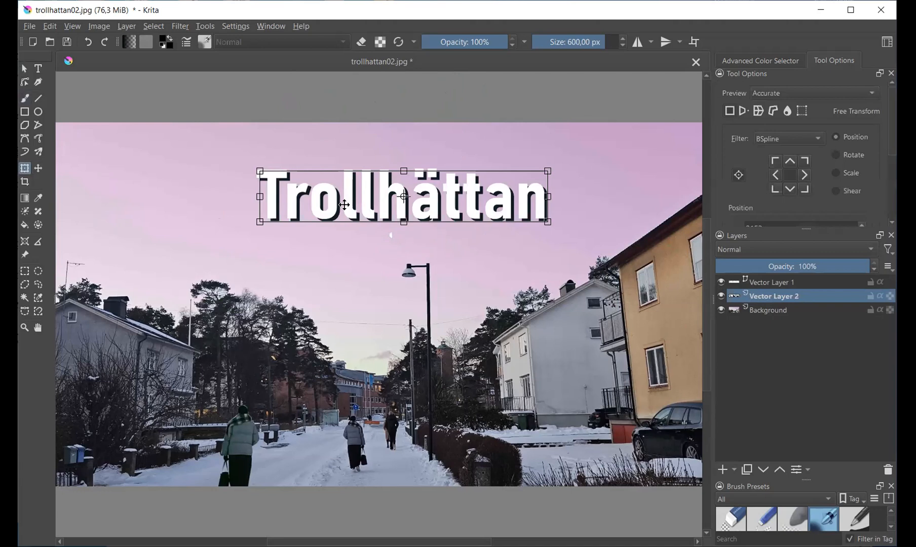
pyautogui.moveTo(345, 207); pyautogui.dragTo(346, 207)
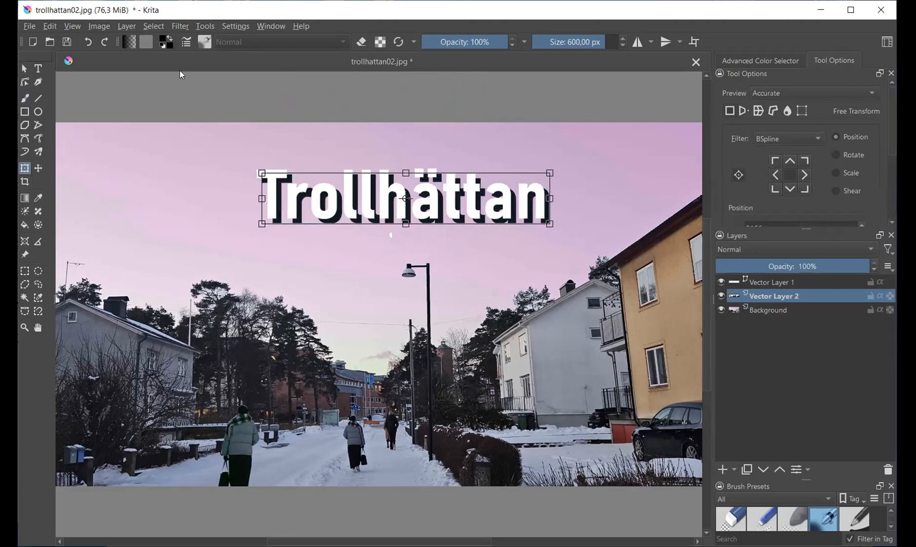
# Apply a Gaussian Blur with a 76,77 px horizontal and vertical radius to the dark shadow layer.
pyautogui.click(180, 28)
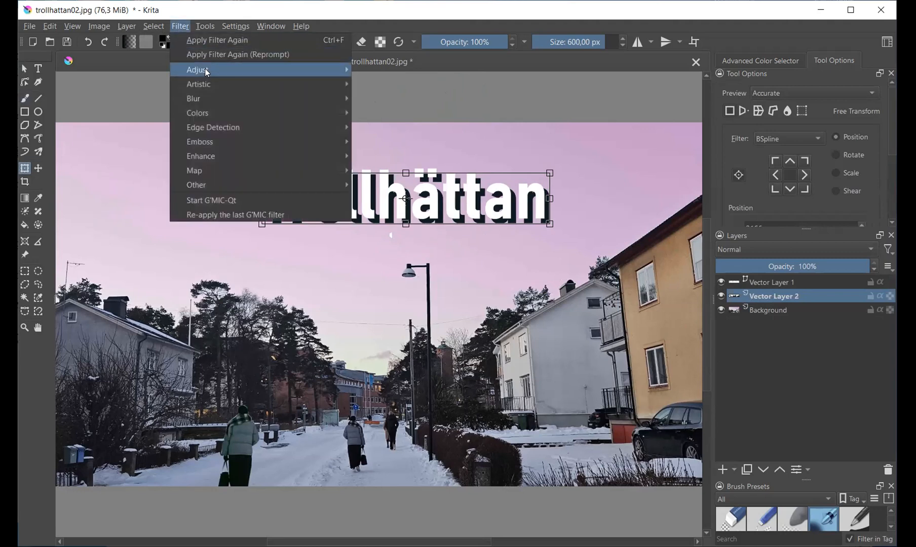
pyautogui.moveTo(207, 73)
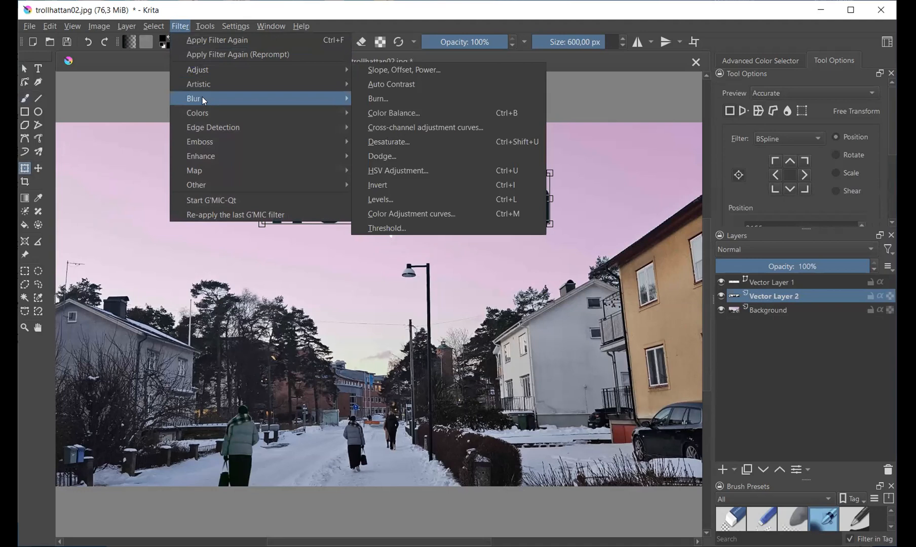
pyautogui.moveTo(201, 96)
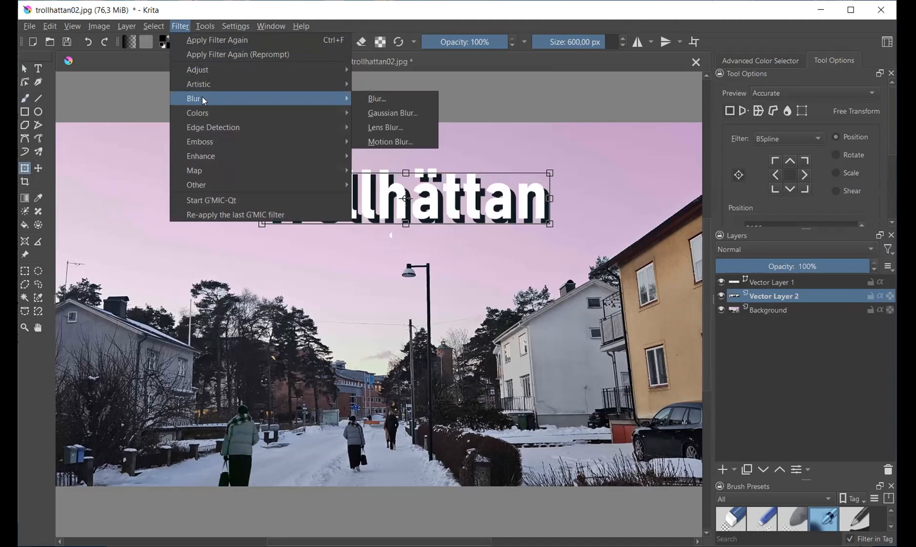
pyautogui.click(389, 112)
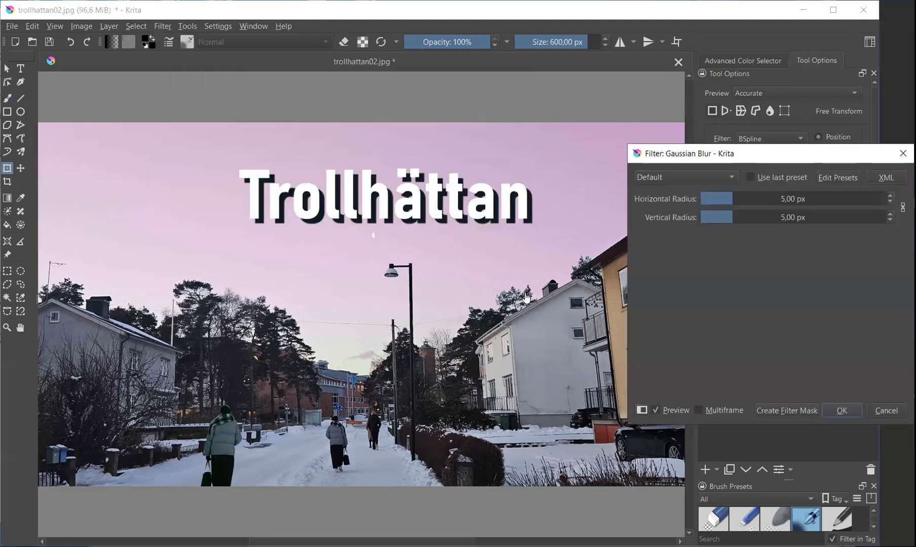
pyautogui.moveTo(733, 197); pyautogui.dragTo(776, 199)
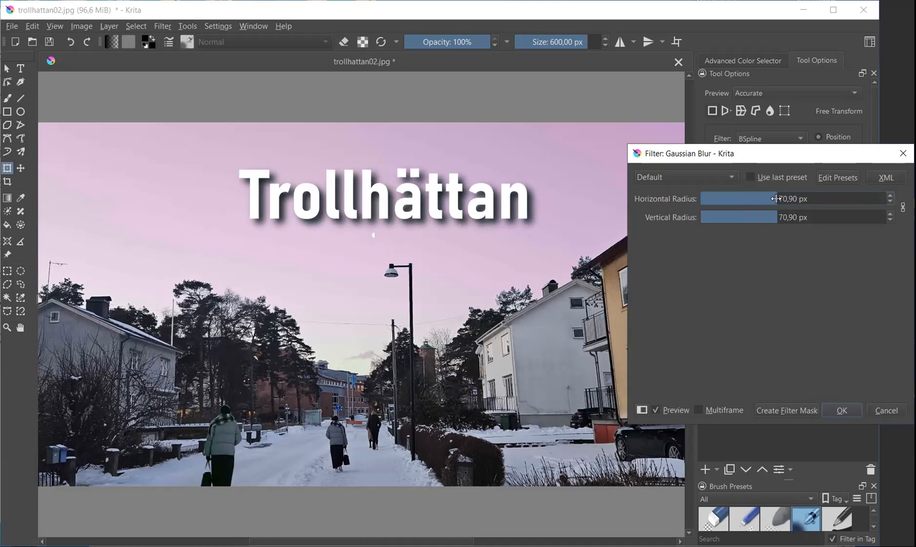
pyautogui.moveTo(776, 198); pyautogui.dragTo(780, 198)
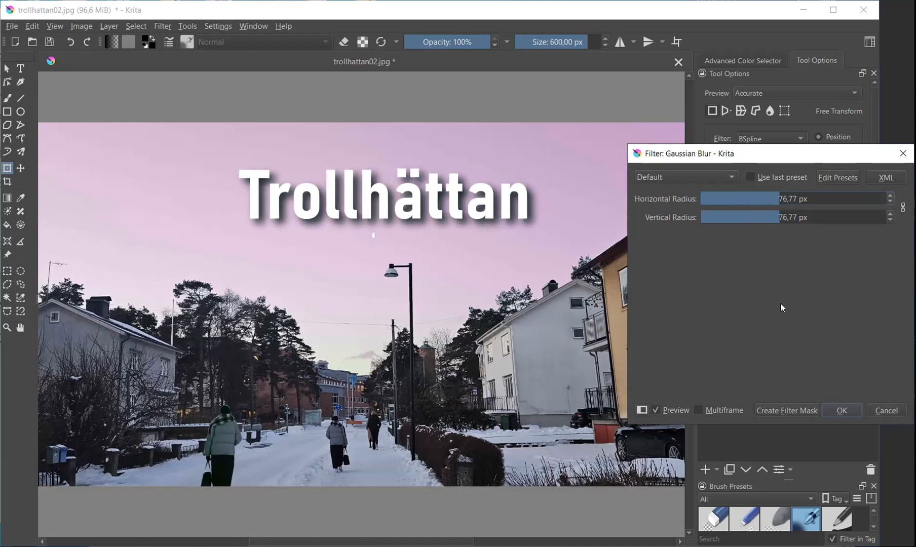
pyautogui.click(841, 411)
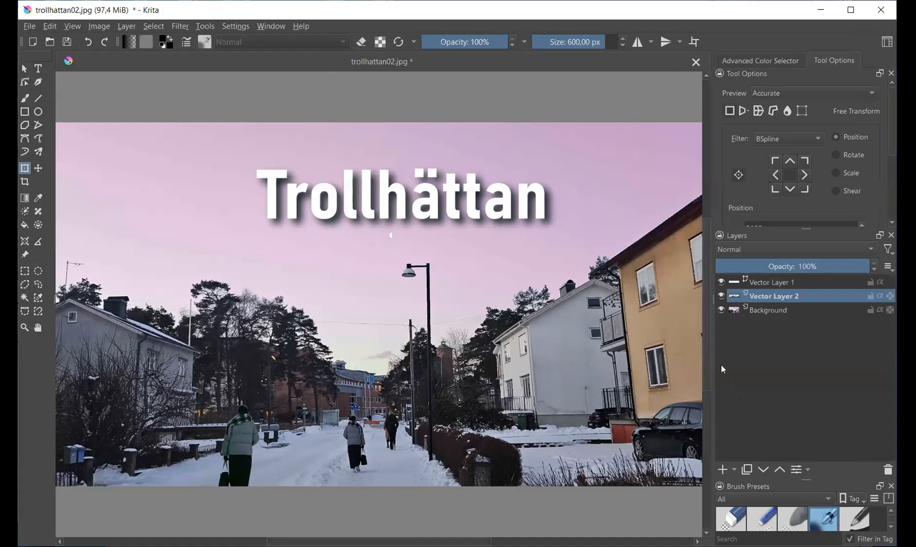
# Merge the white title's Vector Layer 1 with the blurred shadow layer below it.
pyautogui.doubleClick(771, 282)
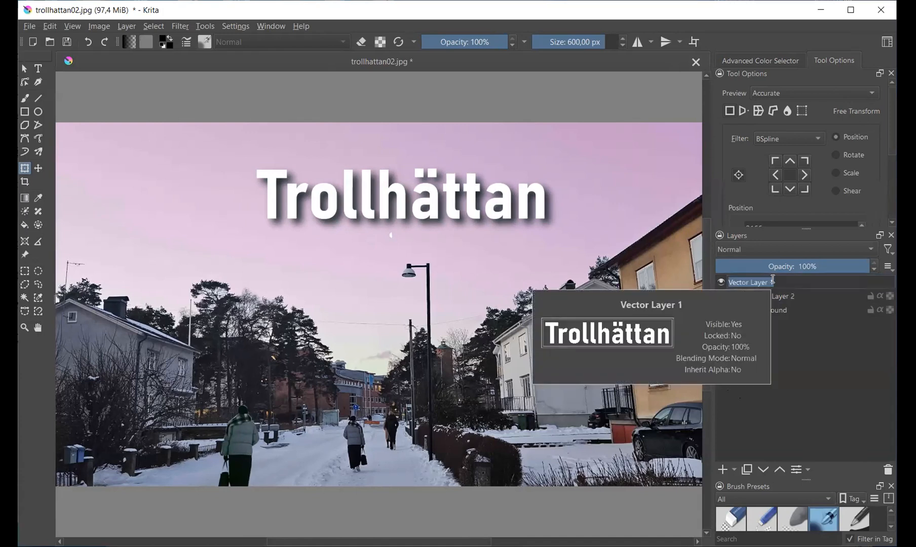
pyautogui.click(790, 283)
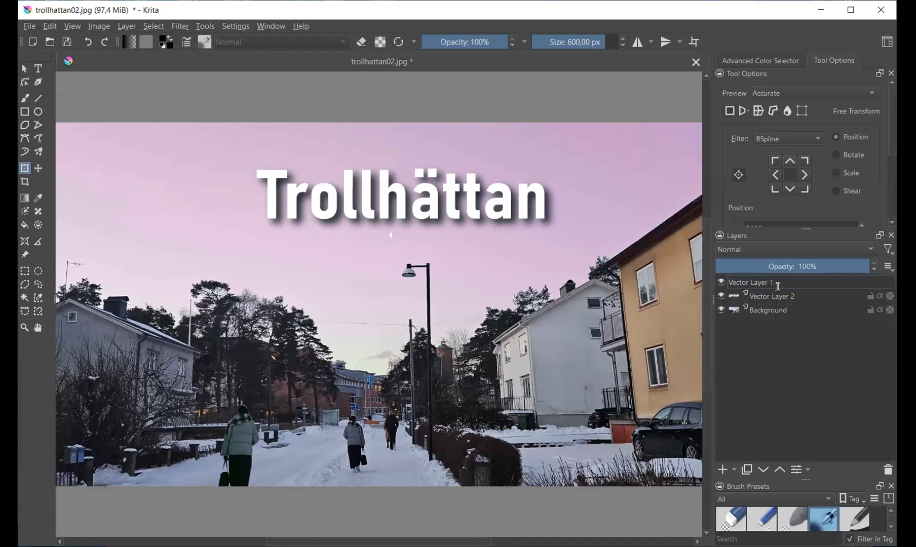
pyautogui.click(795, 397)
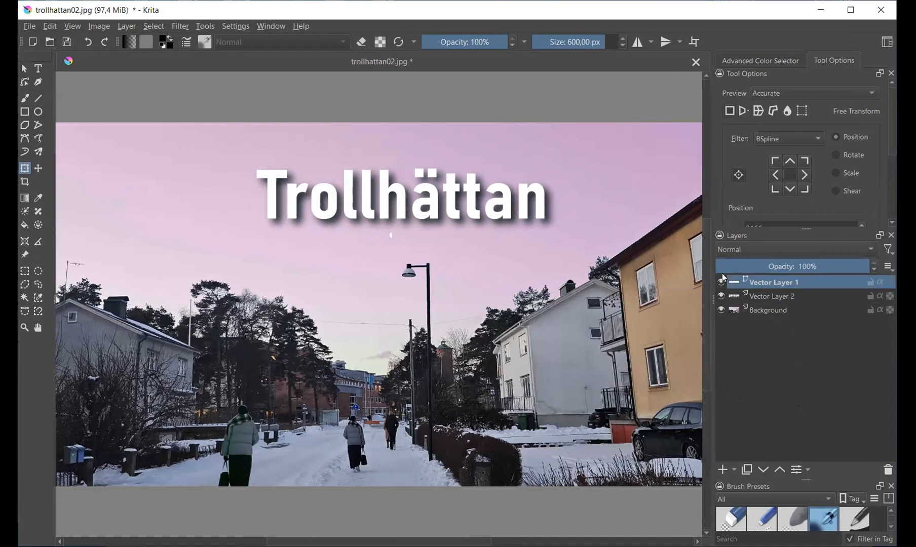
pyautogui.rightClick(776, 283)
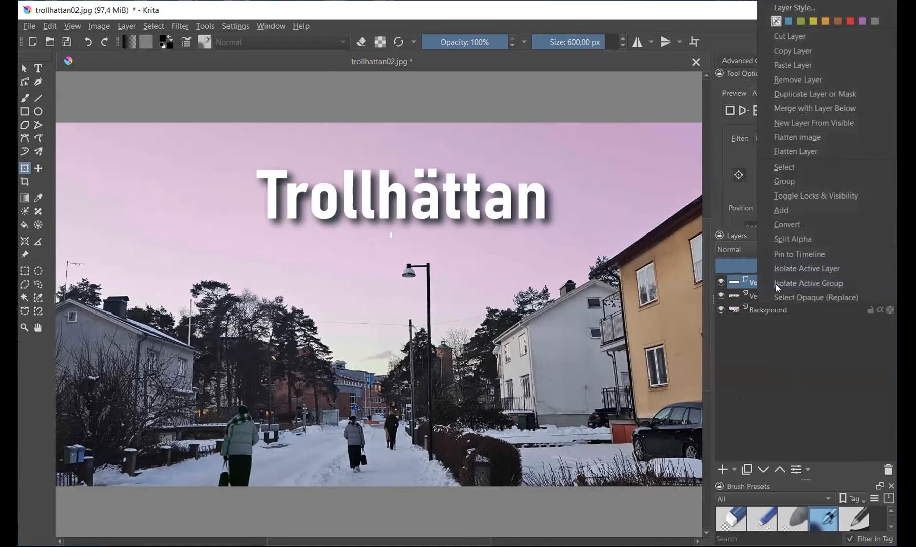
pyautogui.click(806, 109)
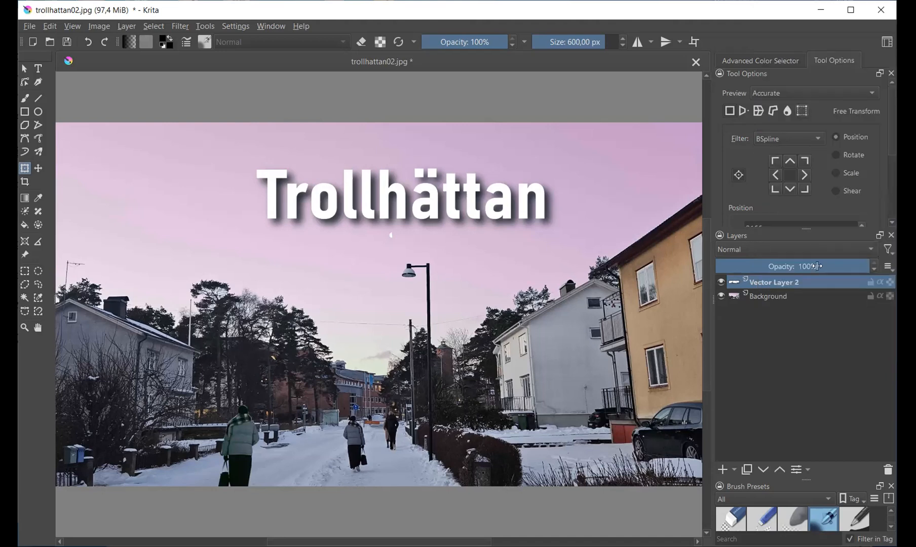
# Move the merged Trollhättan title and shadow slightly down and to the left in the sky with the Transform tool.
pyautogui.moveTo(800, 282)
pyautogui.click(22, 68)
pyautogui.click(324, 206)
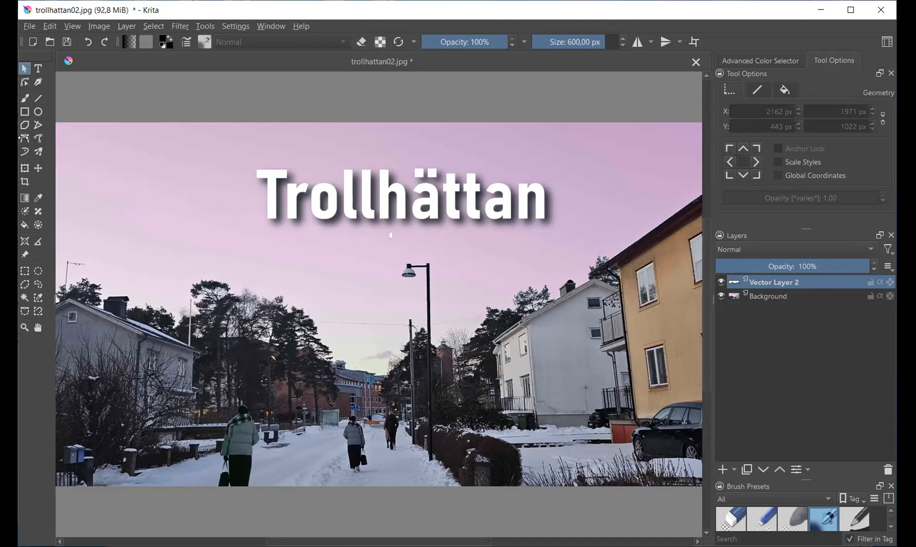
pyautogui.click(24, 168)
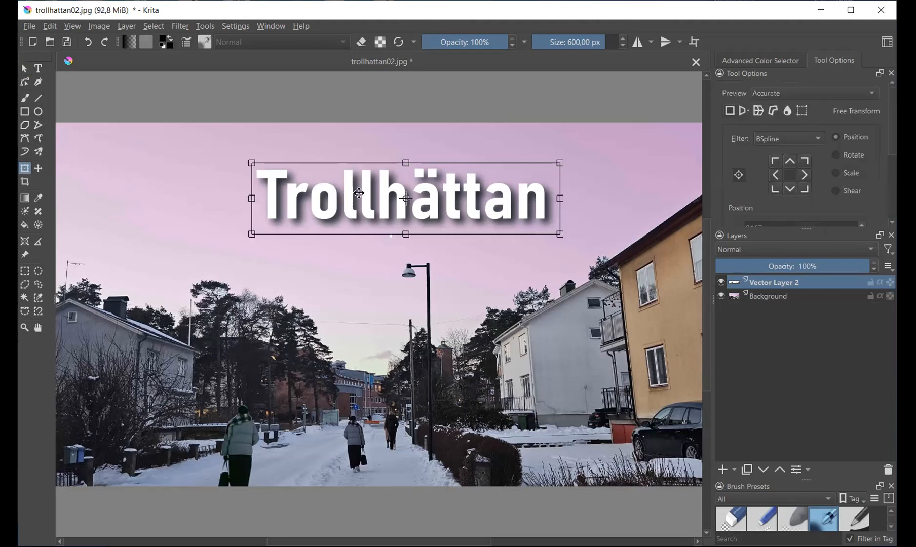
pyautogui.moveTo(368, 205)
pyautogui.mouseDown()
pyautogui.moveTo(413, 222)
pyautogui.moveTo(385, 264)
pyautogui.moveTo(321, 241)
pyautogui.moveTo(389, 211)
pyautogui.moveTo(355, 228)
pyautogui.moveTo(314, 184)
pyautogui.moveTo(352, 206)
pyautogui.moveTo(365, 187)
pyautogui.moveTo(357, 198)
pyautogui.mouseUp()
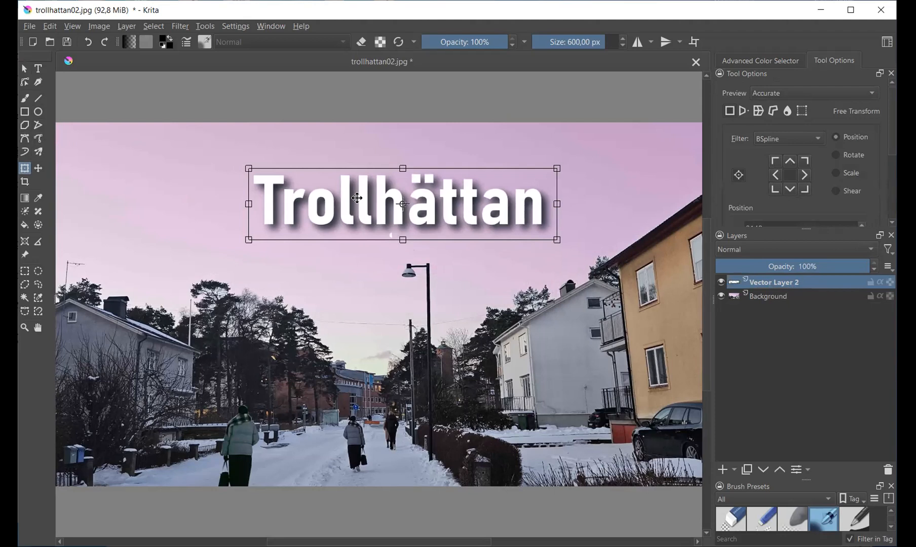
pyautogui.press('Return')
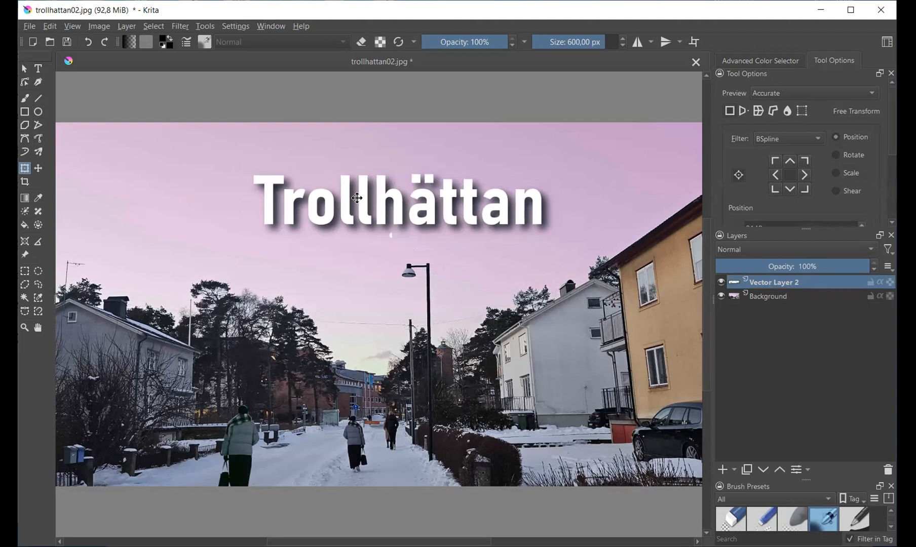
# Export the image as a JPEG named trollhattan03.jpg in the images folder at 35% quality with the ICC profile saved.
pyautogui.click(28, 26)
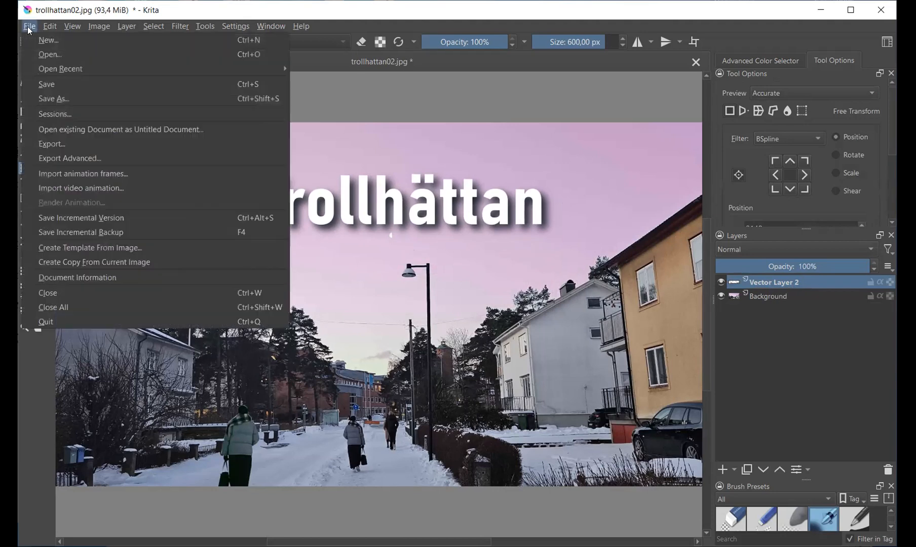
pyautogui.click(46, 144)
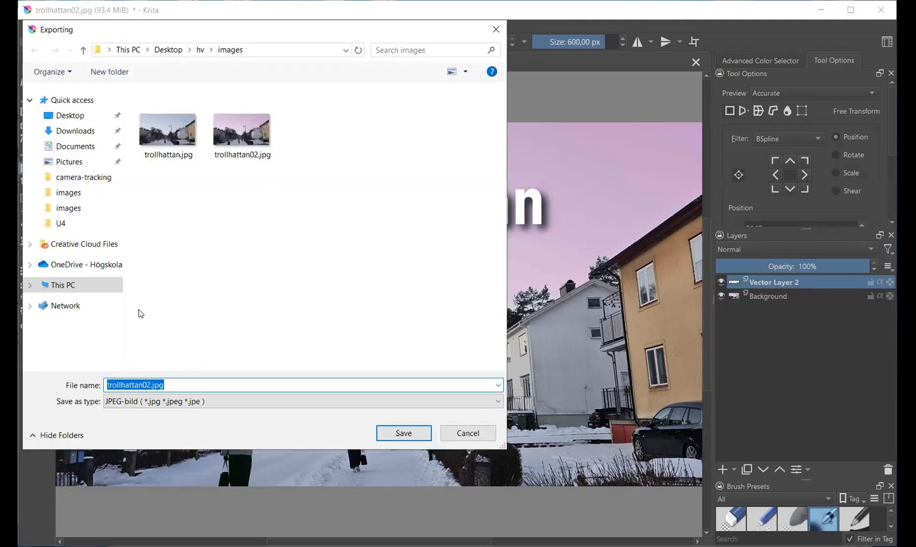
pyautogui.click(151, 385)
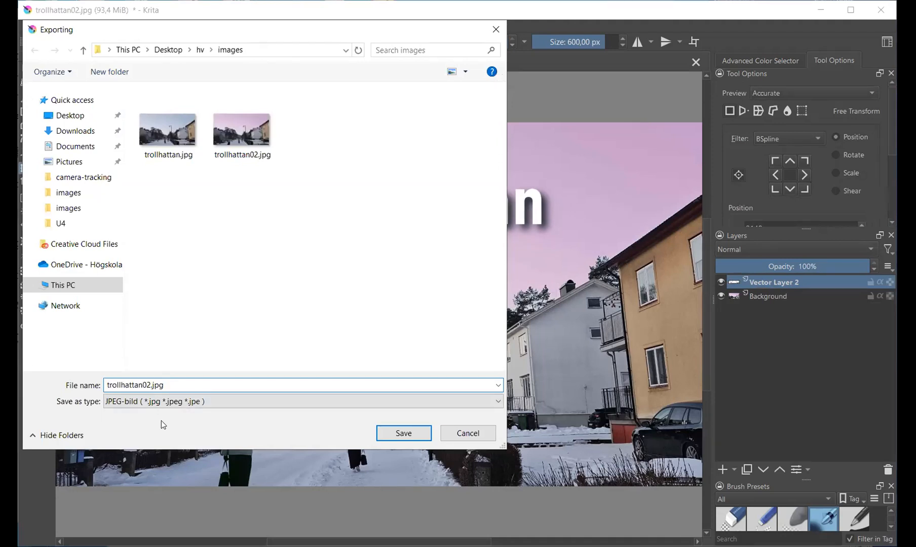
pyautogui.press('BackSpace')
pyautogui.write('3')
pyautogui.press('Return')
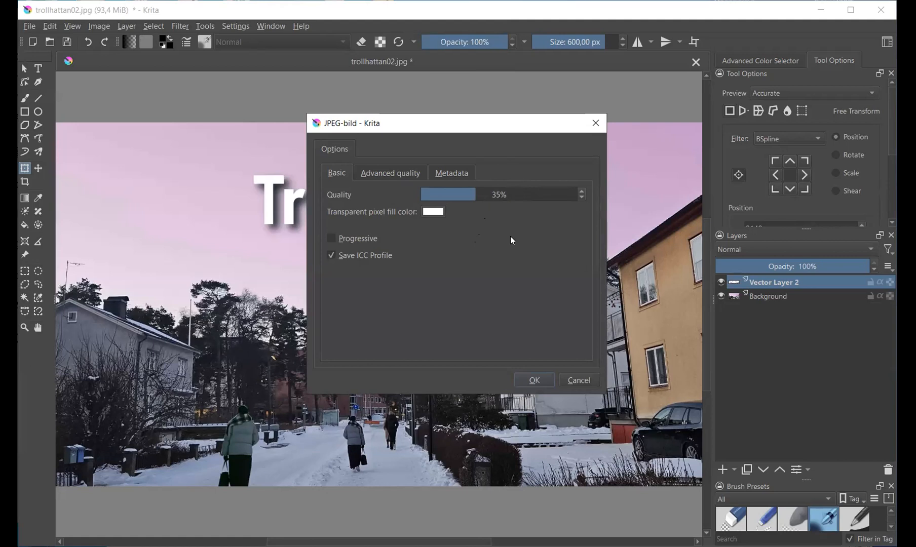
pyautogui.click(535, 381)
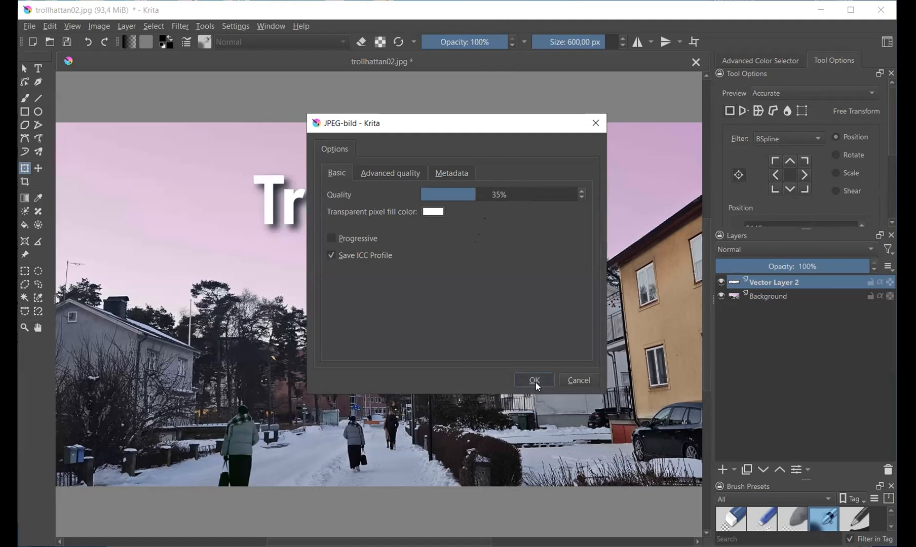